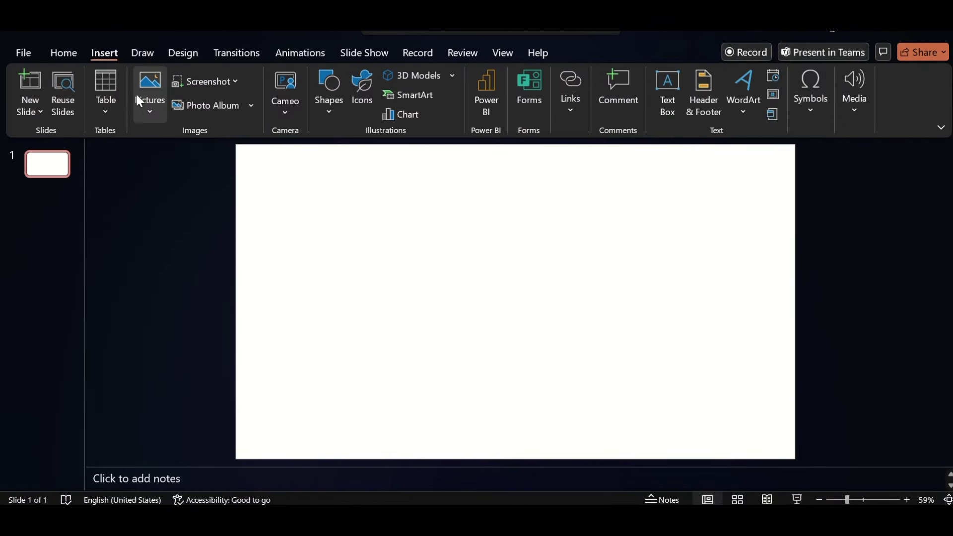
- Insert the mountain lake photo from this device so it fills the slide
{"action": "left_click", "coordinate": [141, 102]}
{"action": "left_click", "coordinate": [168, 156]}
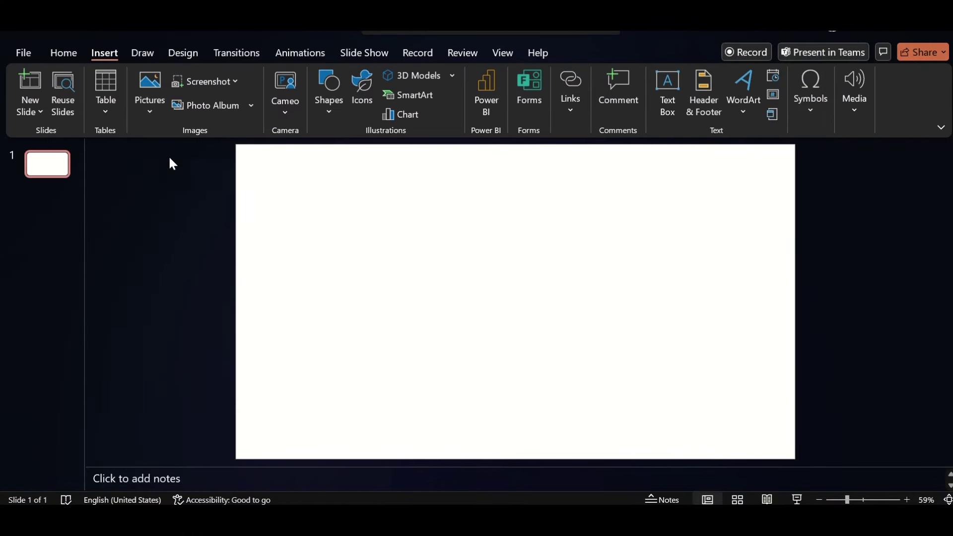
{"action": "left_click", "coordinate": [173, 144]}
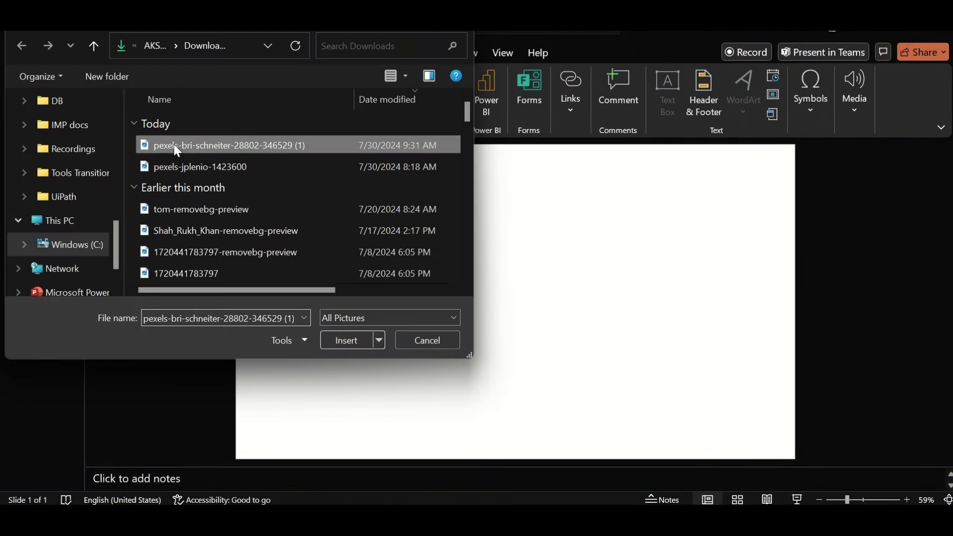
{"action": "left_click", "coordinate": [337, 343]}
- Draw a rectangle over the photo's left half with no outline and white fill
{"action": "left_click", "coordinate": [103, 51]}
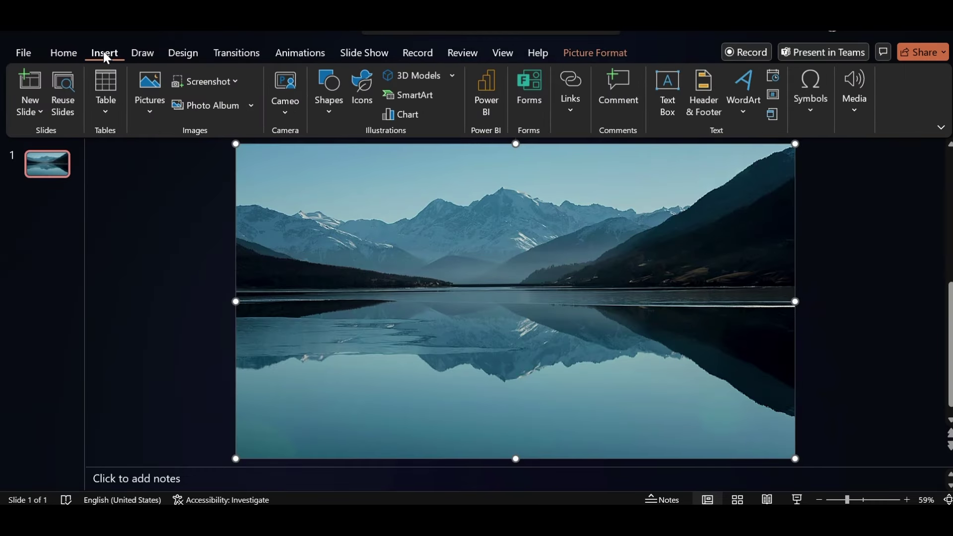
{"action": "left_click", "coordinate": [327, 112]}
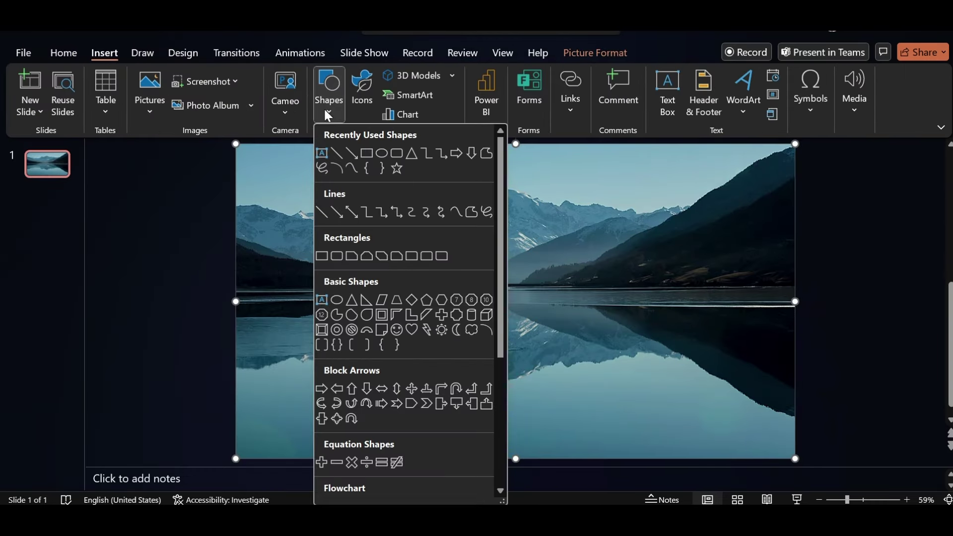
{"action": "left_click", "coordinate": [367, 154]}
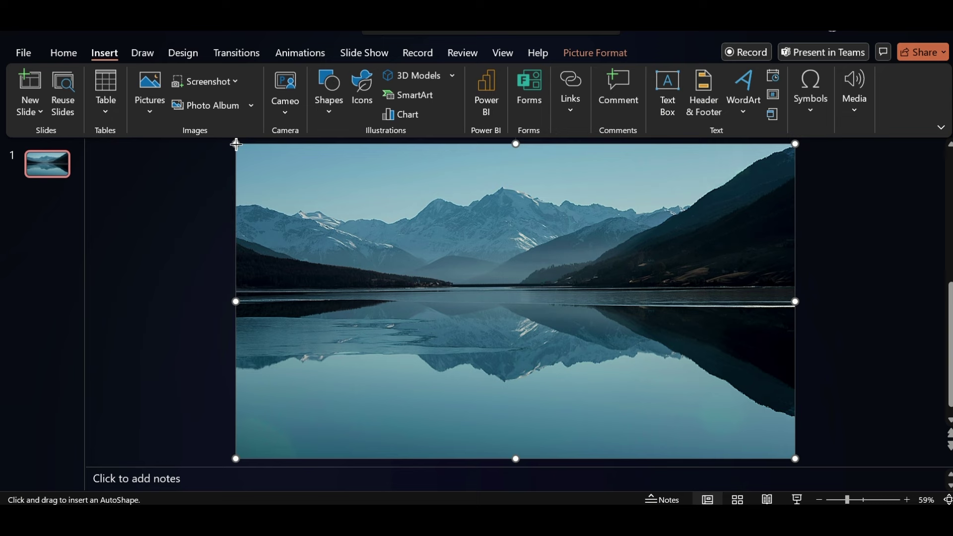
{"action": "left_click_drag", "start_coordinate": [236, 144], "coordinate": [544, 459]}
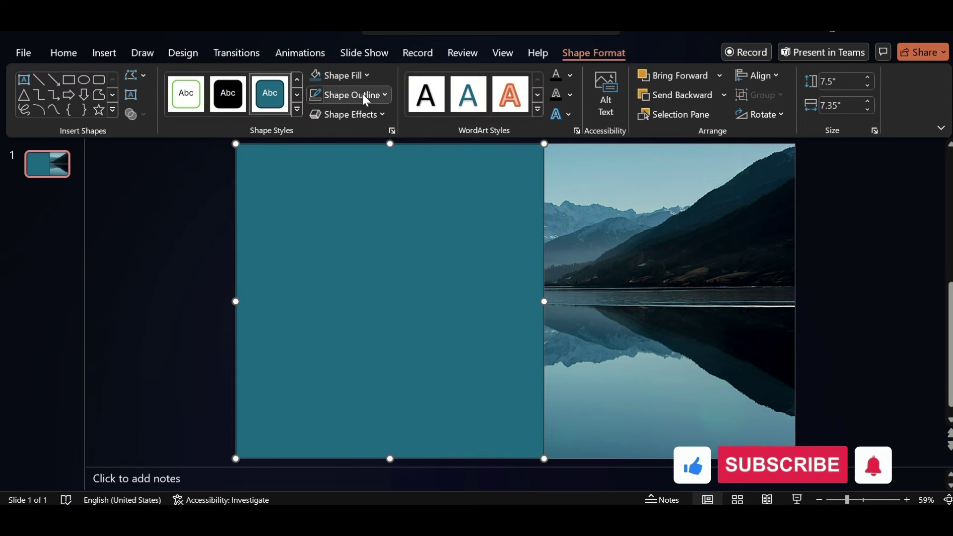
{"action": "left_click", "coordinate": [363, 94]}
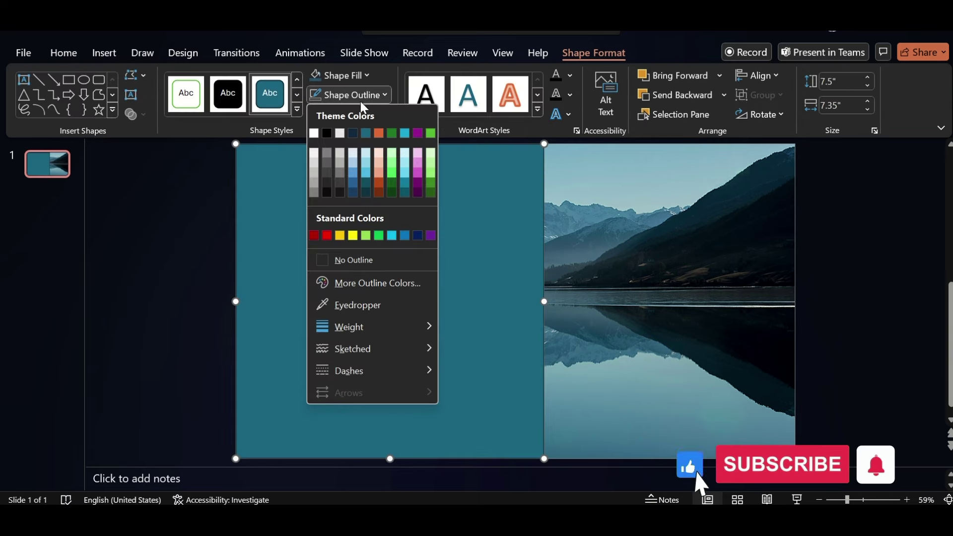
{"action": "left_click", "coordinate": [359, 259]}
{"action": "left_click", "coordinate": [351, 75]}
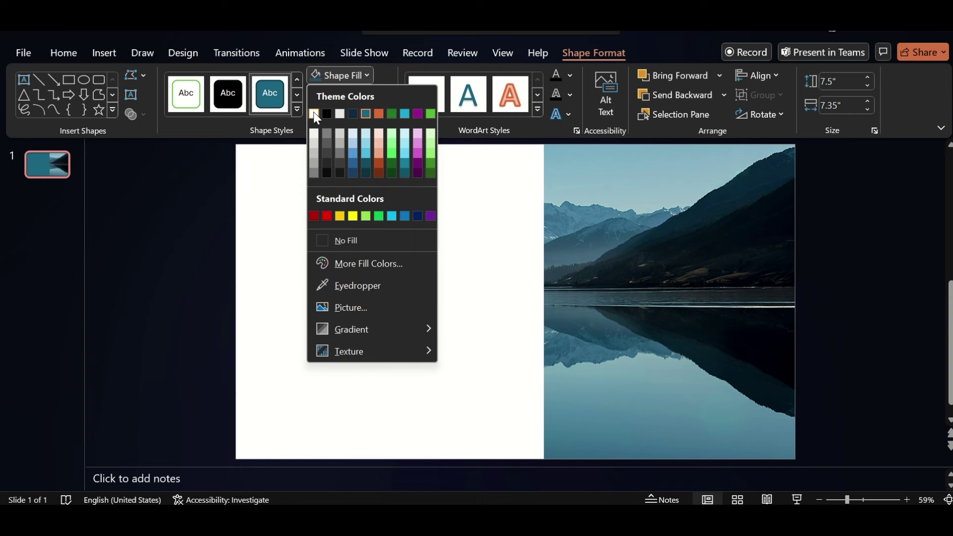
{"action": "left_click", "coordinate": [314, 111]}
- Give the white rectangle a centred outer shadow with 105% size and 11 pt blur
{"action": "right_click", "coordinate": [408, 227]}
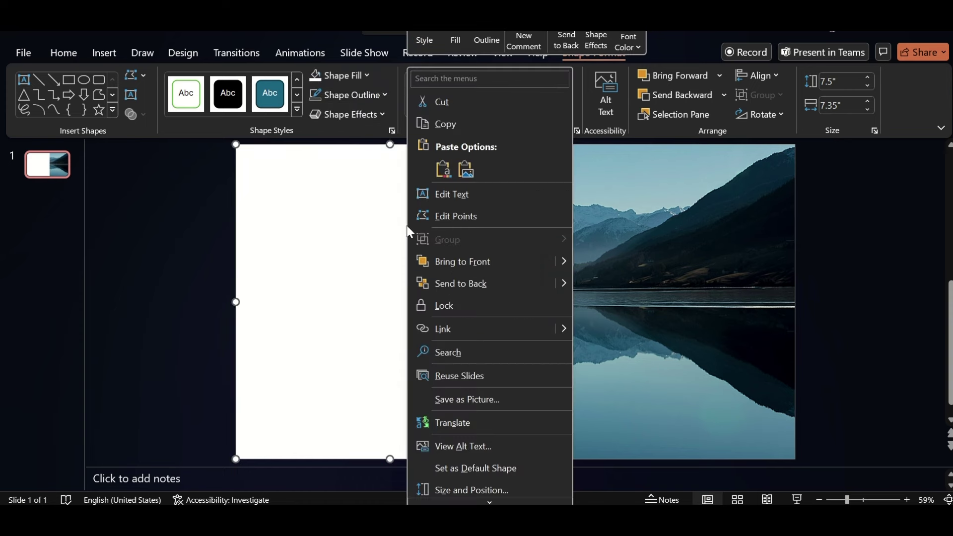
{"action": "left_click", "coordinate": [469, 491]}
{"action": "left_click", "coordinate": [795, 206]}
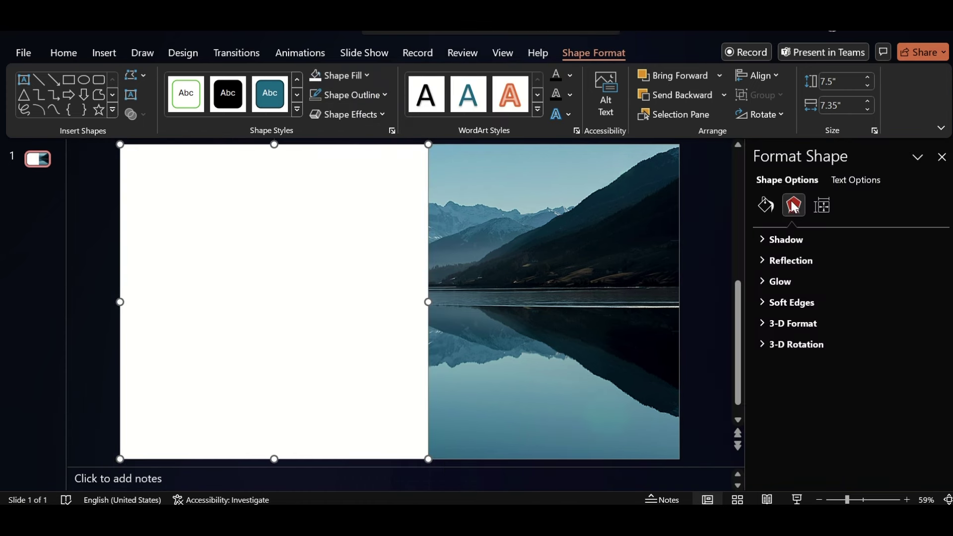
{"action": "left_click", "coordinate": [797, 238]}
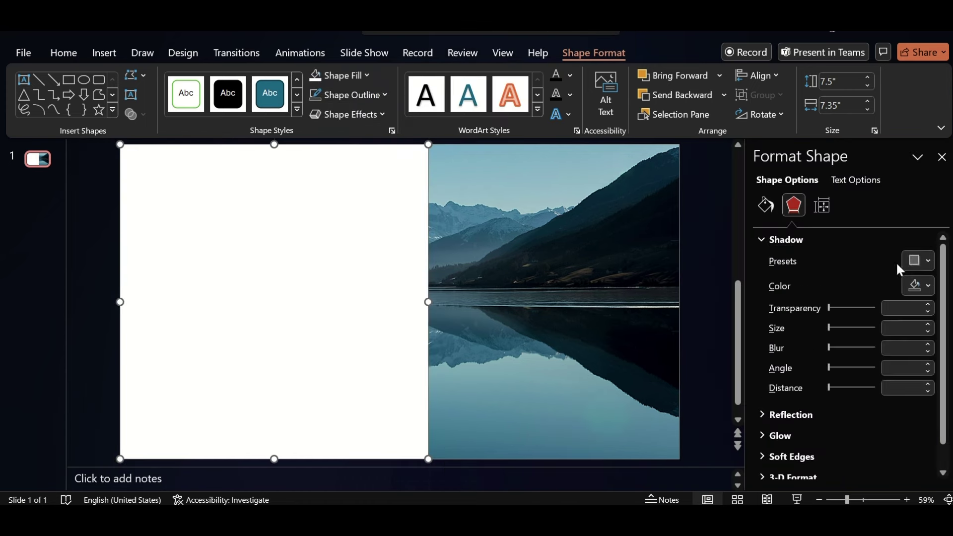
{"action": "left_click", "coordinate": [928, 263]}
{"action": "left_click", "coordinate": [878, 158]}
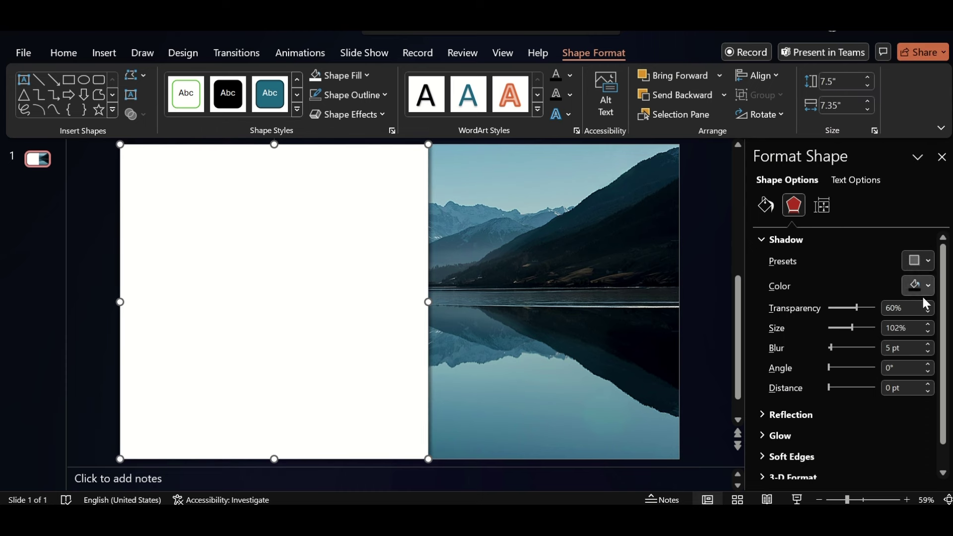
{"action": "left_click", "coordinate": [928, 324]}
{"action": "left_click", "coordinate": [928, 324]}
{"action": "left_click", "coordinate": [928, 324]}
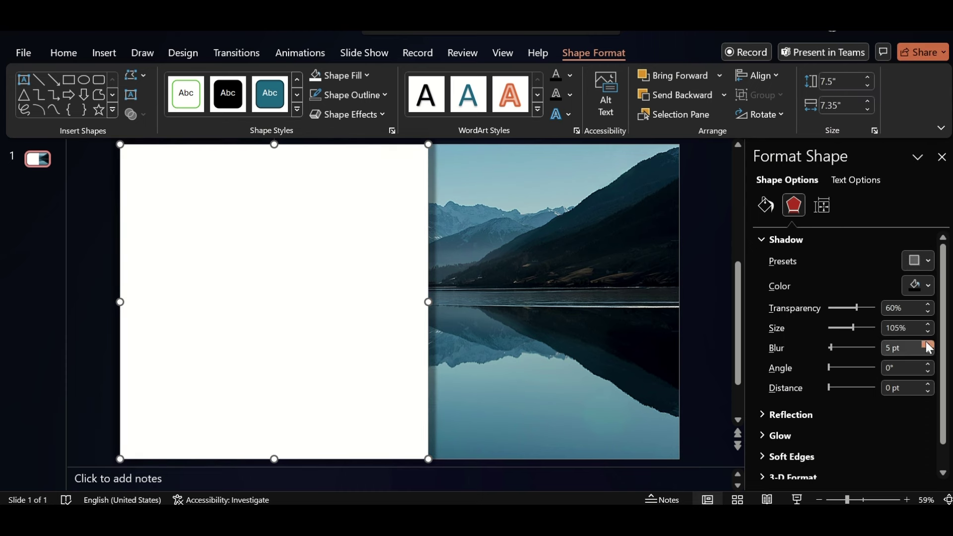
{"action": "left_click", "coordinate": [928, 345]}
{"action": "left_click", "coordinate": [928, 345]}
{"action": "left_click", "coordinate": [928, 344]}
{"action": "left_click", "coordinate": [928, 345]}
{"action": "left_click", "coordinate": [928, 345]}
{"action": "left_click", "coordinate": [928, 345]}
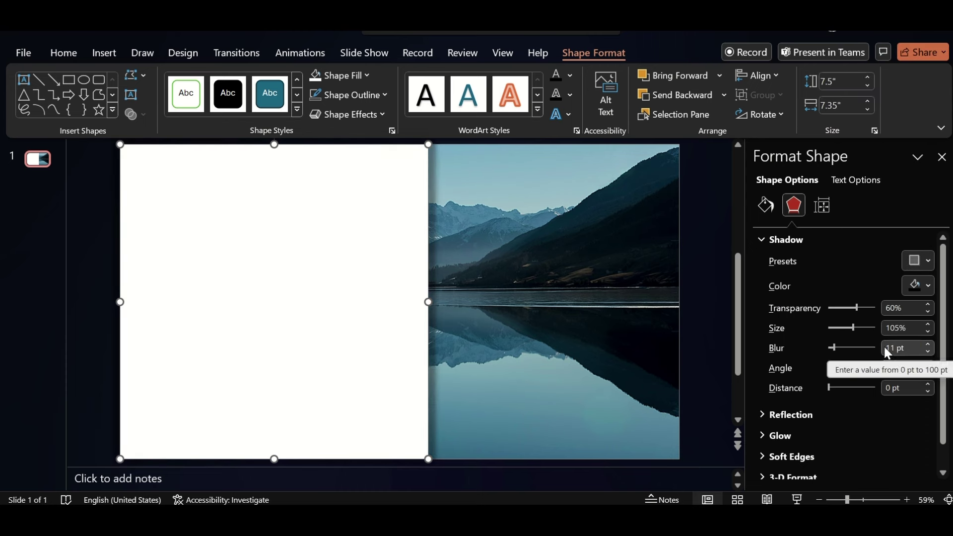
- Try a fill transparency, nudge the rectangle slightly right, then restore it to fully opaque
{"action": "left_click", "coordinate": [767, 210]}
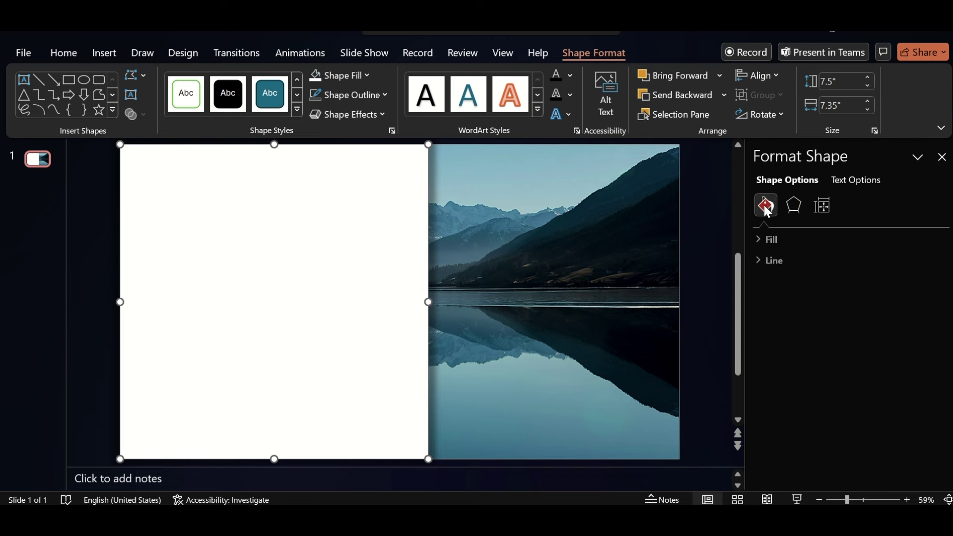
{"action": "left_click", "coordinate": [784, 240]}
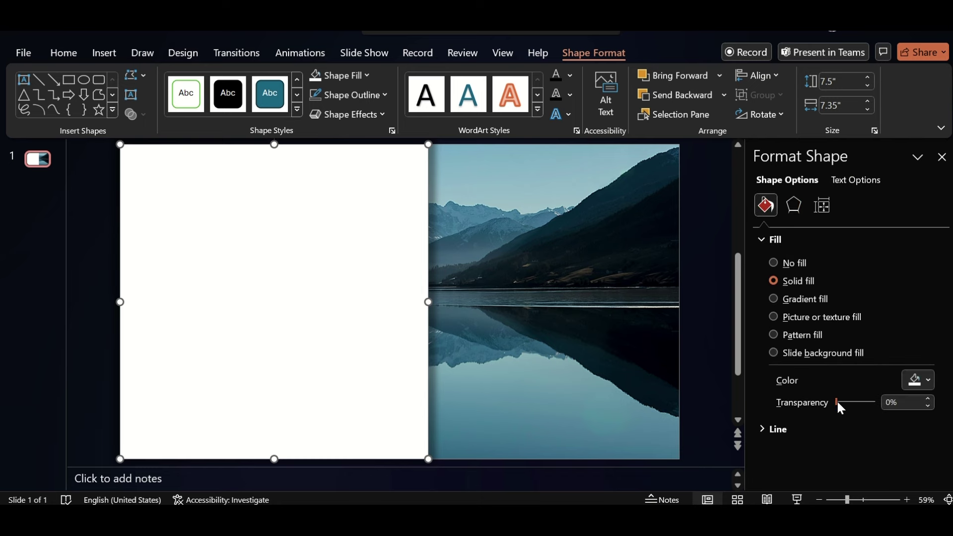
{"action": "left_click_drag", "start_coordinate": [838, 403], "coordinate": [855, 404]}
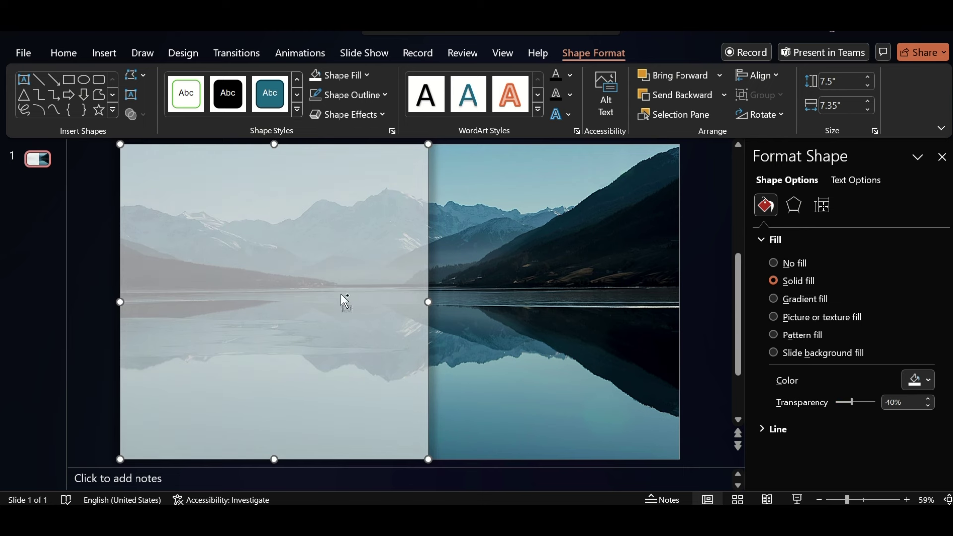
{"action": "mouse_move", "coordinate": [342, 293]}
{"action": "left_mouse_down"}
{"action": "mouse_move", "coordinate": [358, 294]}
{"action": "mouse_move", "coordinate": [341, 295]}
{"action": "left_mouse_up"}
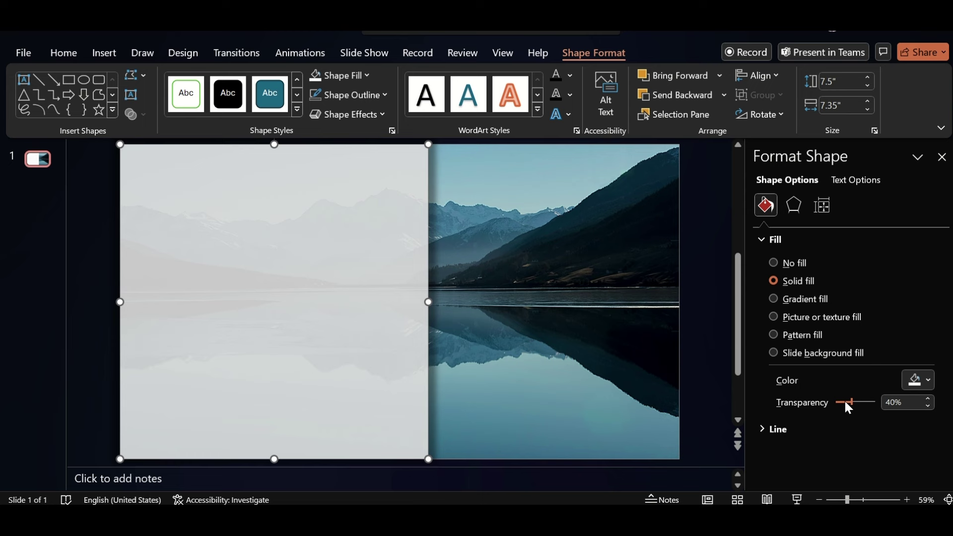
{"action": "left_click_drag", "start_coordinate": [853, 403], "coordinate": [826, 407]}
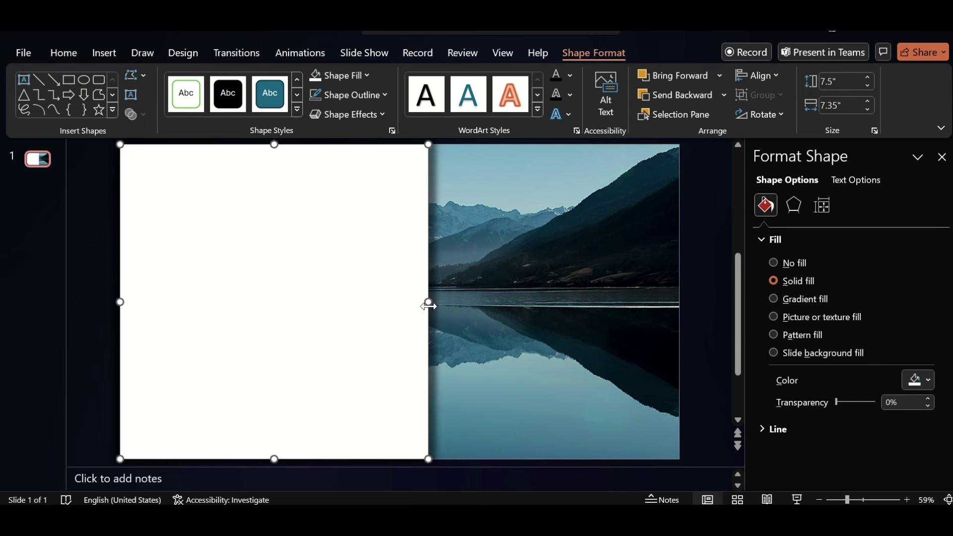
- Narrow the white panel and add a text box reading ICE over LAND at its top-left
{"action": "left_click_drag", "start_coordinate": [428, 304], "coordinate": [333, 304]}
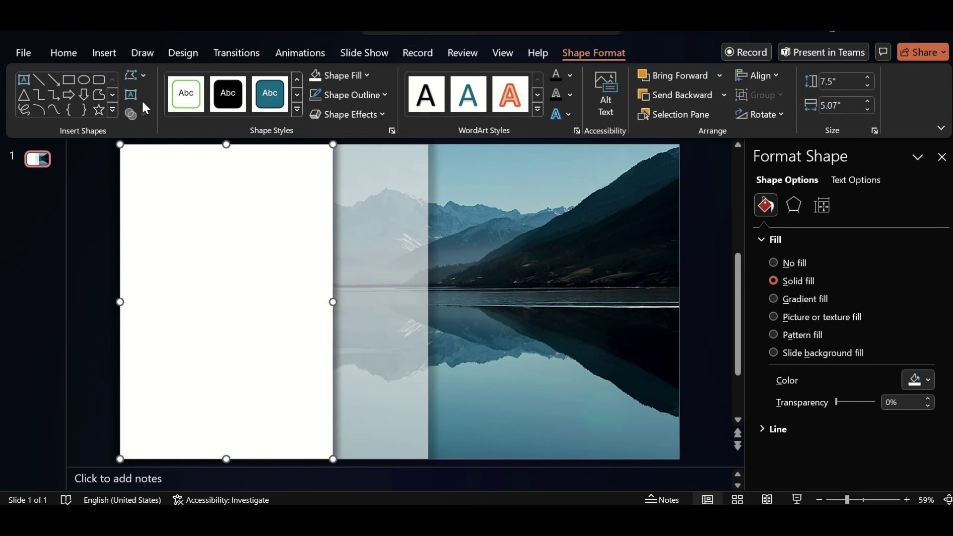
{"action": "left_click", "coordinate": [104, 52]}
{"action": "left_click", "coordinate": [663, 112]}
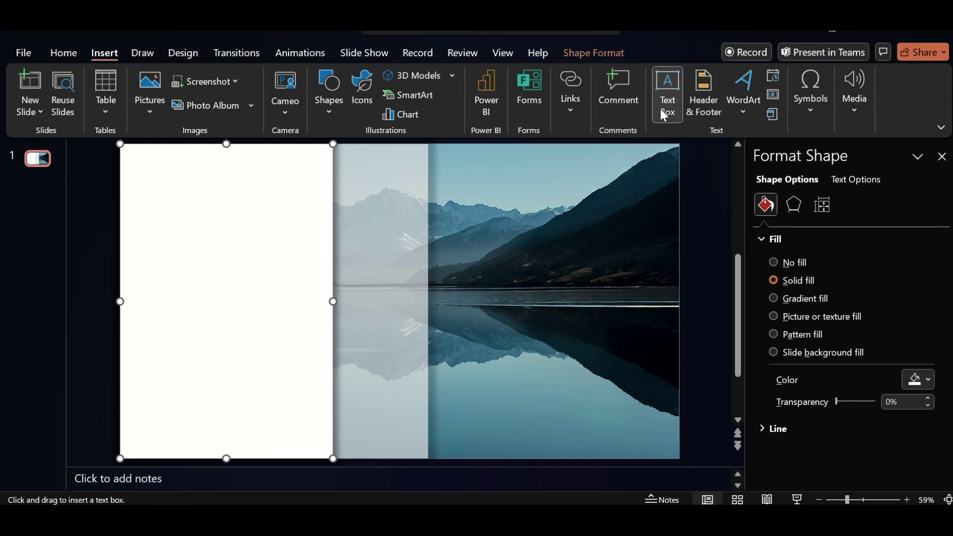
{"action": "left_click_drag", "start_coordinate": [129, 164], "coordinate": [316, 296]}
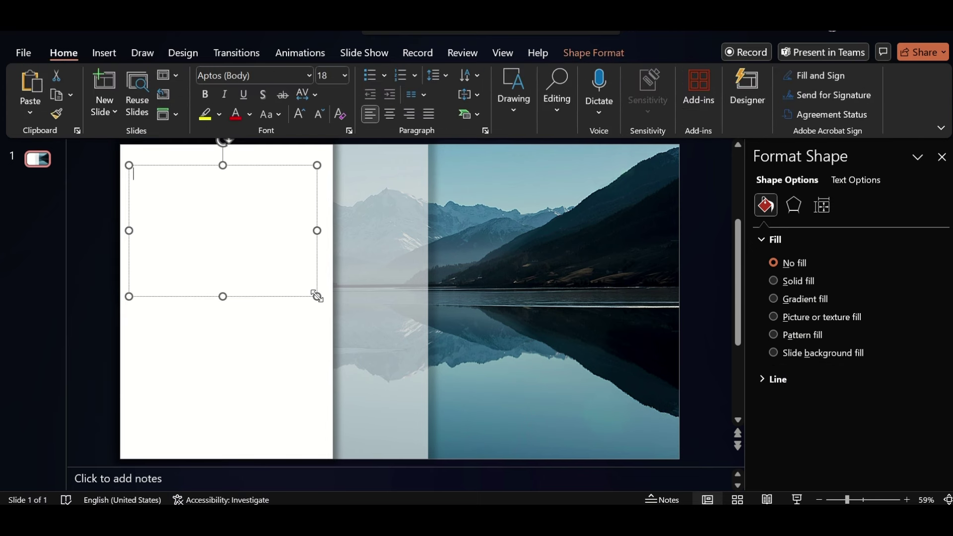
{"action": "type", "text": "ICE"}
{"action": "key", "text": "Return"}
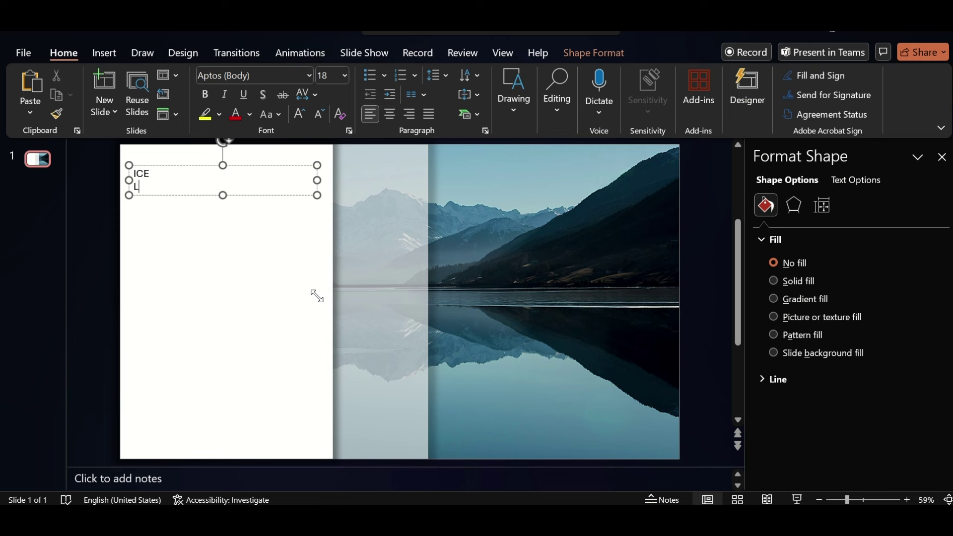
- Make the ICE LAND text bold in Arial Black
{"action": "key", "text": "ctrl+a"}
{"action": "key", "text": "ctrl+b"}
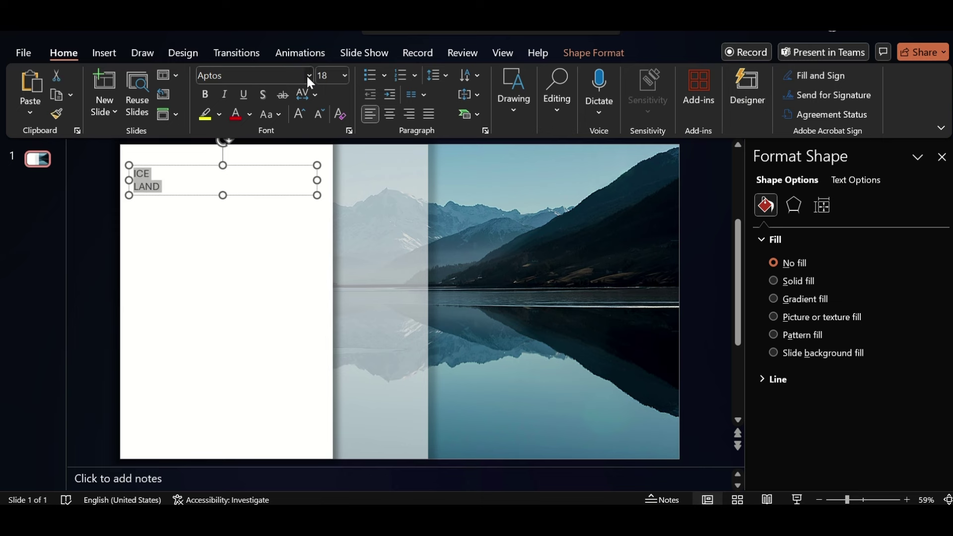
{"action": "left_click", "coordinate": [308, 75]}
{"action": "scroll", "coordinate": [302, 293], "scroll_direction": "down", "scroll_amount": 2}
{"action": "scroll", "coordinate": [272, 393], "scroll_direction": "down", "scroll_amount": 4}
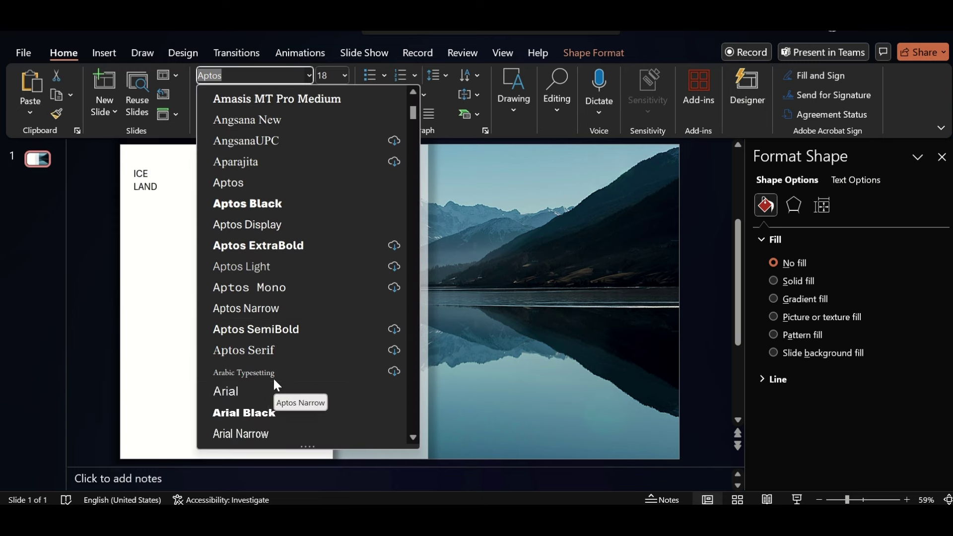
{"action": "left_click", "coordinate": [270, 412]}
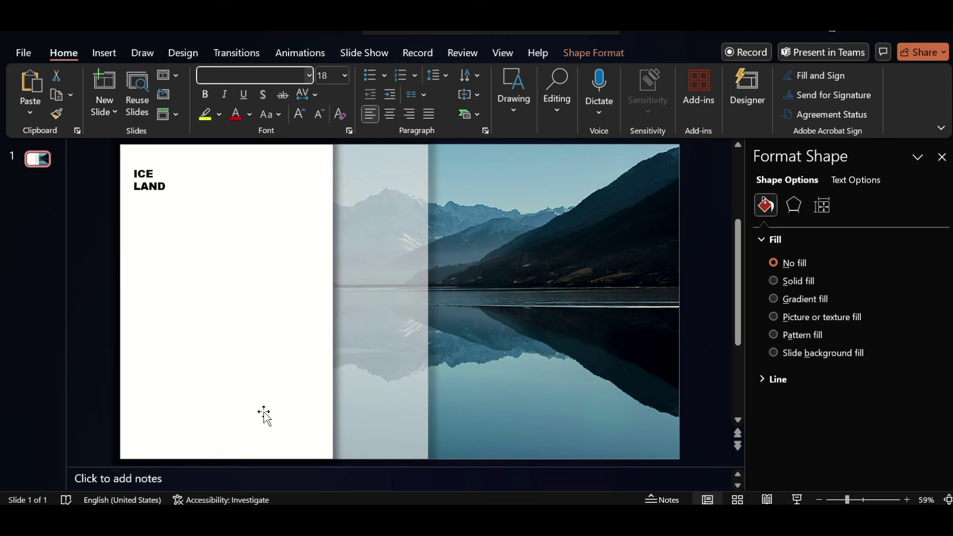
- Enlarge the title to 60 pt and add the white rectangle to the selection
{"action": "left_click", "coordinate": [306, 106]}
{"action": "left_click", "coordinate": [305, 106]}
{"action": "left_click", "coordinate": [305, 107]}
{"action": "left_click", "coordinate": [306, 107]}
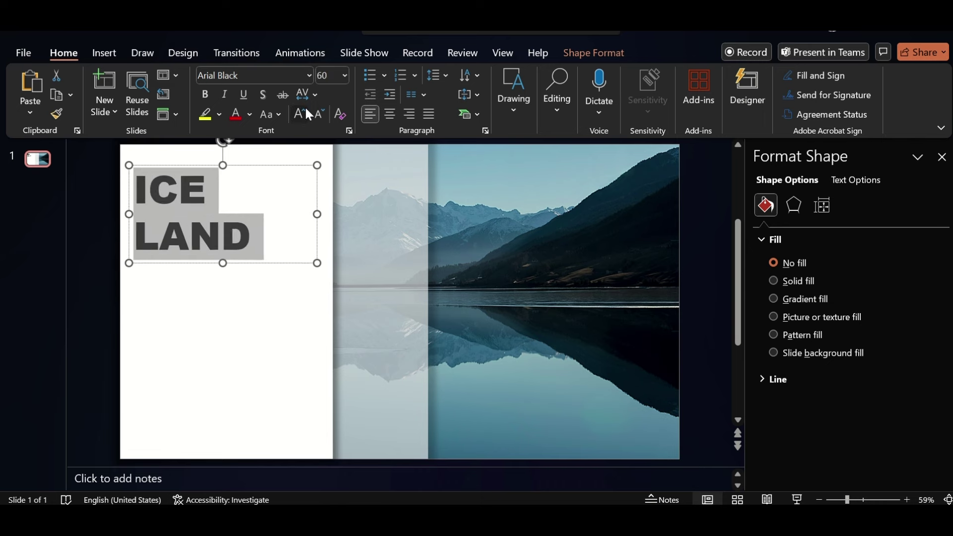
{"action": "left_click", "coordinate": [305, 107]}
{"action": "left_click", "coordinate": [306, 107]}
{"action": "left_click", "coordinate": [301, 160], "text": "shift"}
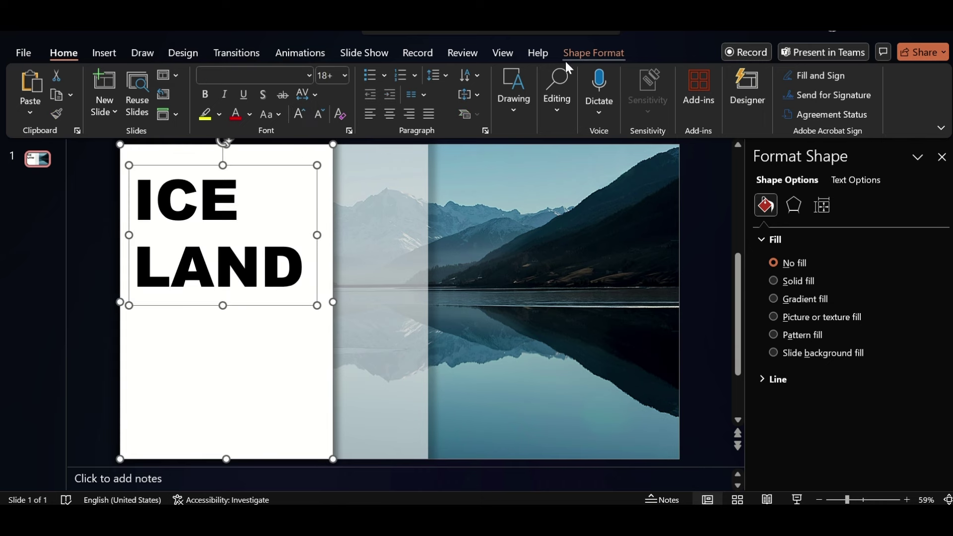
- Centre the title on the white panel and place a copy of the photo behind it
{"action": "left_click", "coordinate": [577, 52]}
{"action": "left_click", "coordinate": [767, 75]}
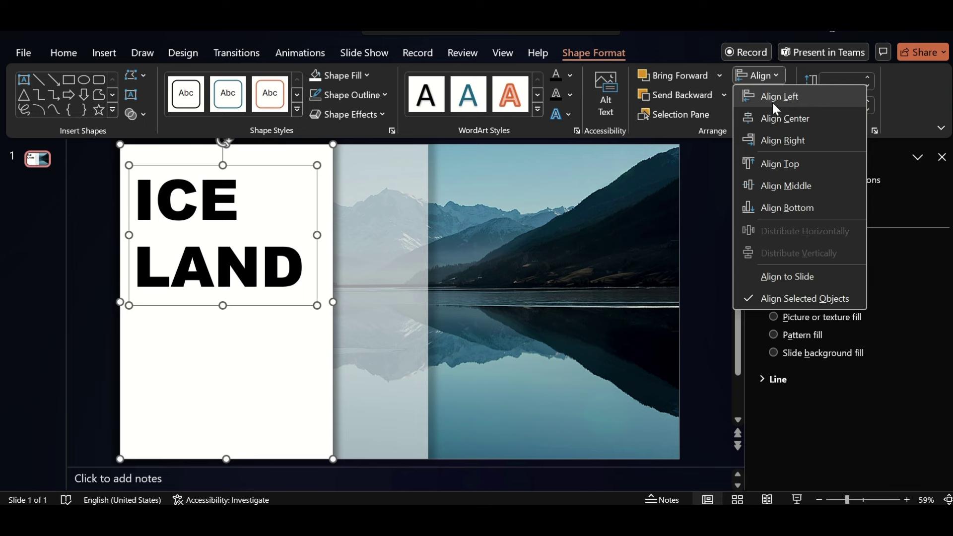
{"action": "left_click", "coordinate": [774, 118]}
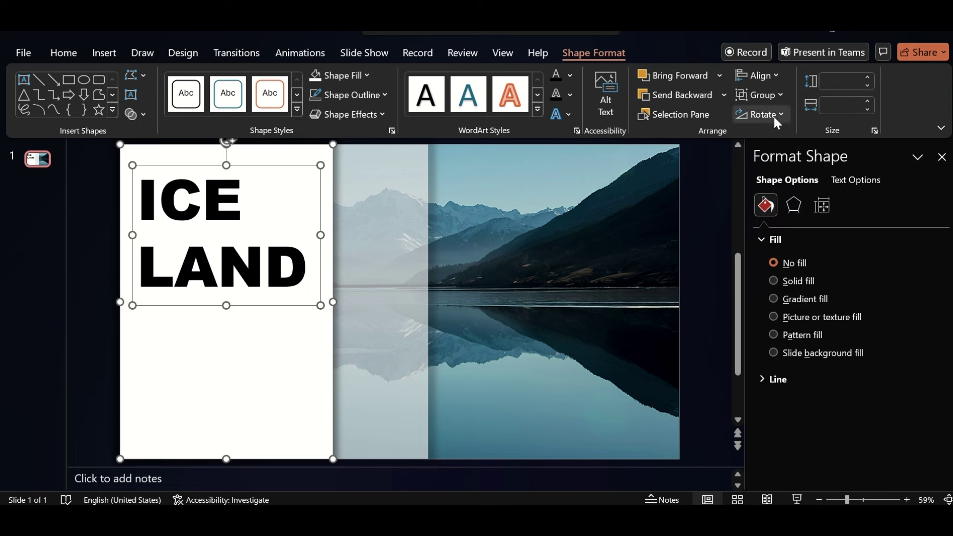
{"action": "left_click", "coordinate": [531, 360]}
{"action": "key", "text": "ctrl+shift+bracketright"}
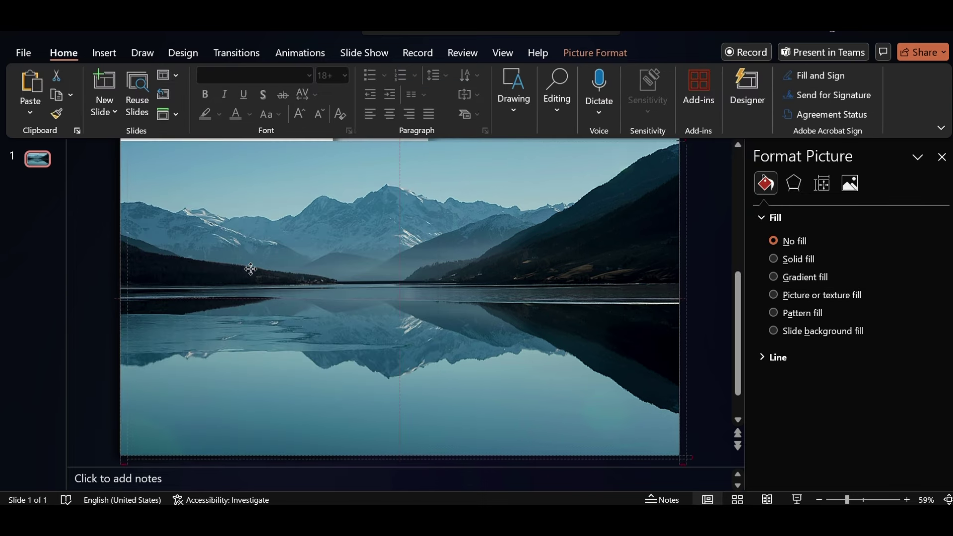
{"action": "right_click", "coordinate": [249, 268]}
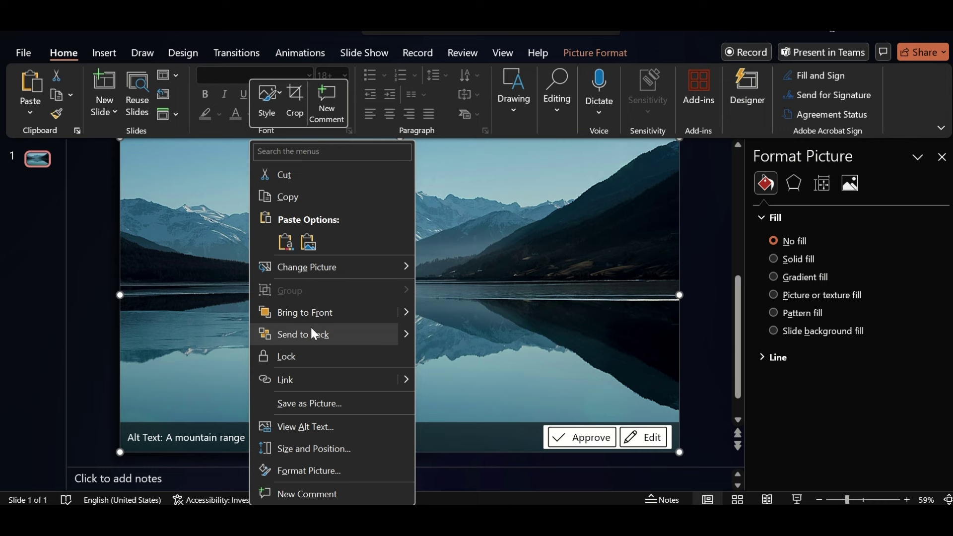
{"action": "mouse_move", "coordinate": [418, 335]}
{"action": "left_click", "coordinate": [454, 359]}
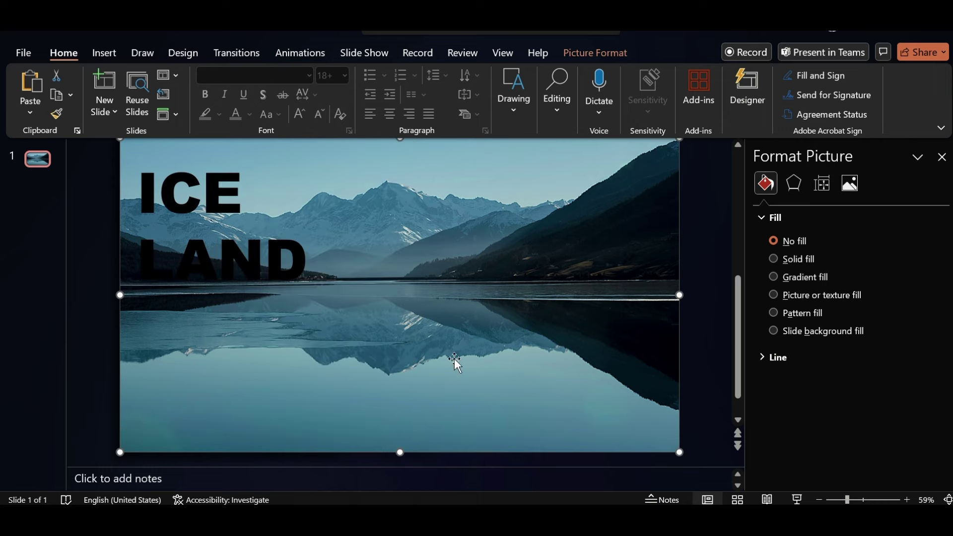
- Intersect the photo with the ICE LAND text so the letters show the lake
{"action": "left_click", "coordinate": [280, 269]}
{"action": "left_click", "coordinate": [588, 53]}
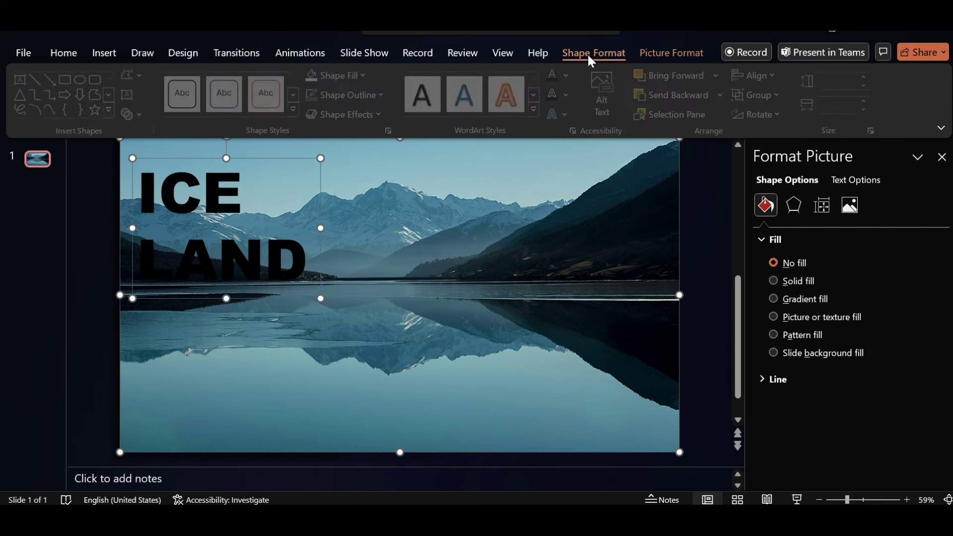
{"action": "left_click", "coordinate": [143, 114]}
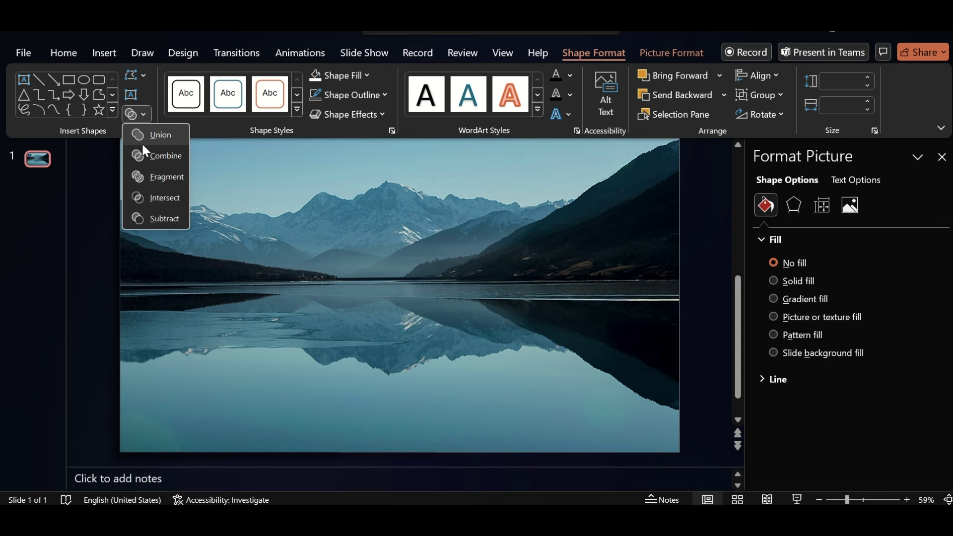
{"action": "left_click", "coordinate": [158, 198]}
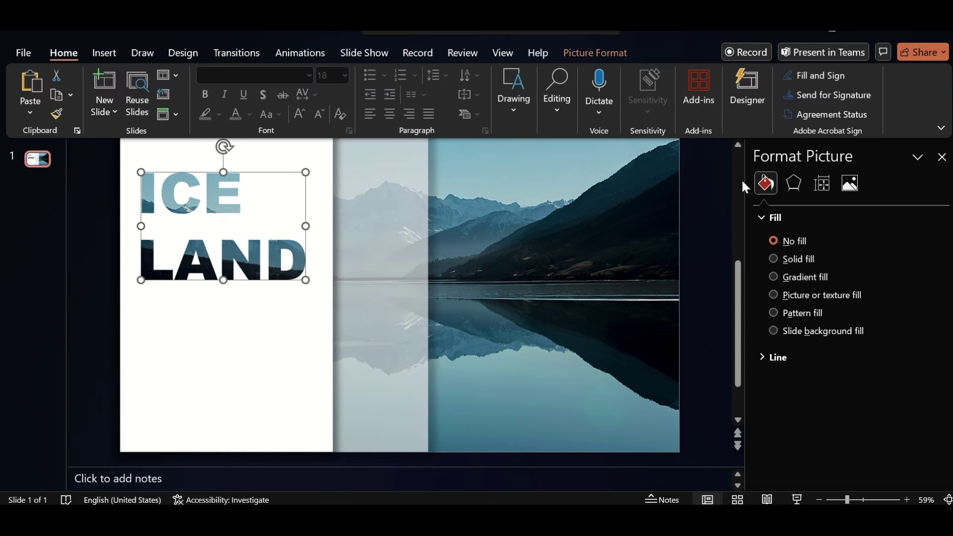
- Apply the first 3-D preset to the lettering and paste the Iceland description below
{"action": "left_click", "coordinate": [578, 55]}
{"action": "left_click", "coordinate": [591, 94]}
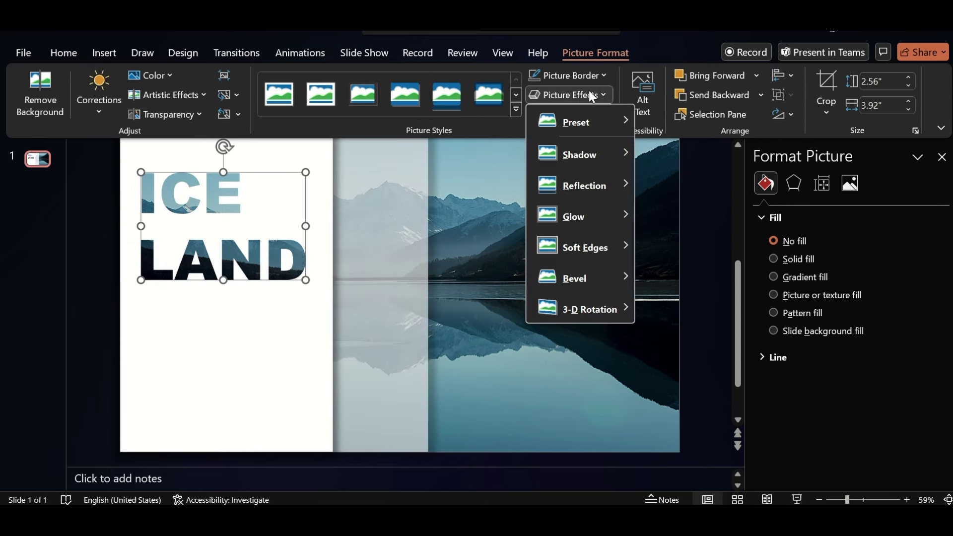
{"action": "mouse_move", "coordinate": [615, 122]}
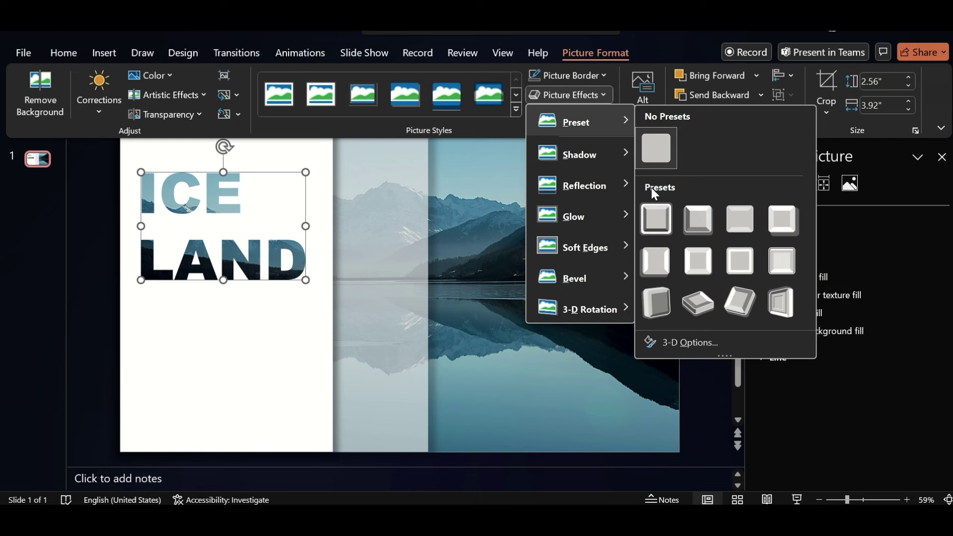
{"action": "left_click", "coordinate": [661, 222]}
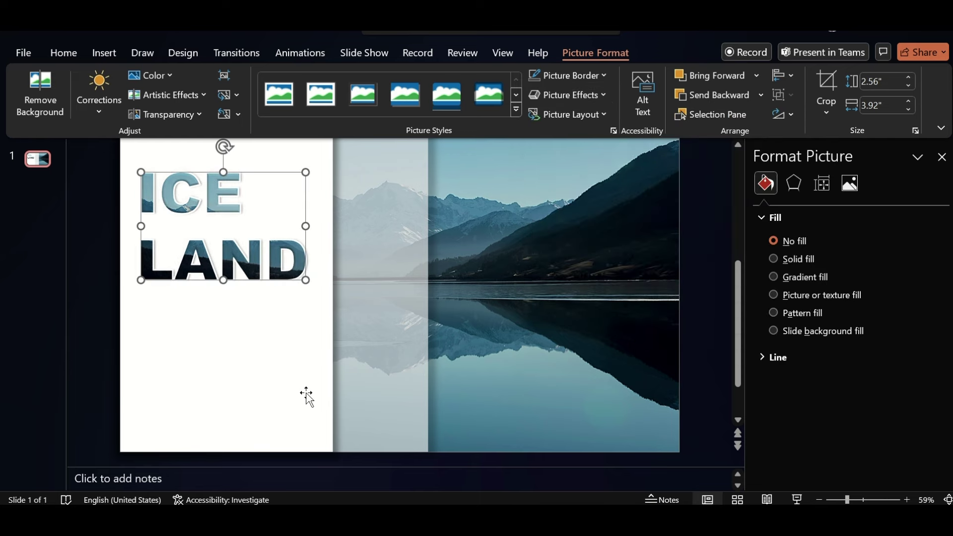
{"action": "type", "text": "Iceland, a Nordic island nation, is known for its dramatic landscape with volcanoes, geysers, hot springs, and lava fields. Huge glaciers are protected in Vatnajökull and Snæfellsjökull national parks."}
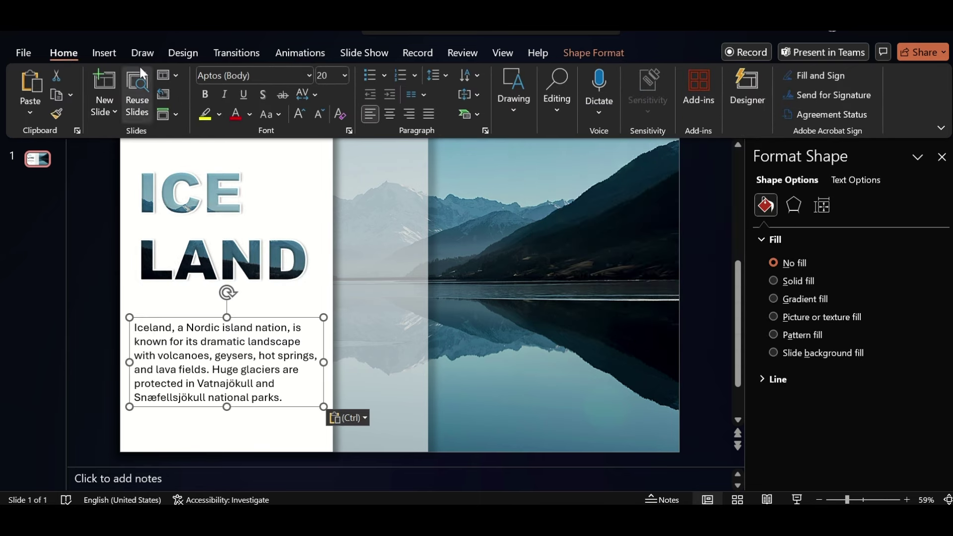
{"action": "left_click", "coordinate": [104, 49]}
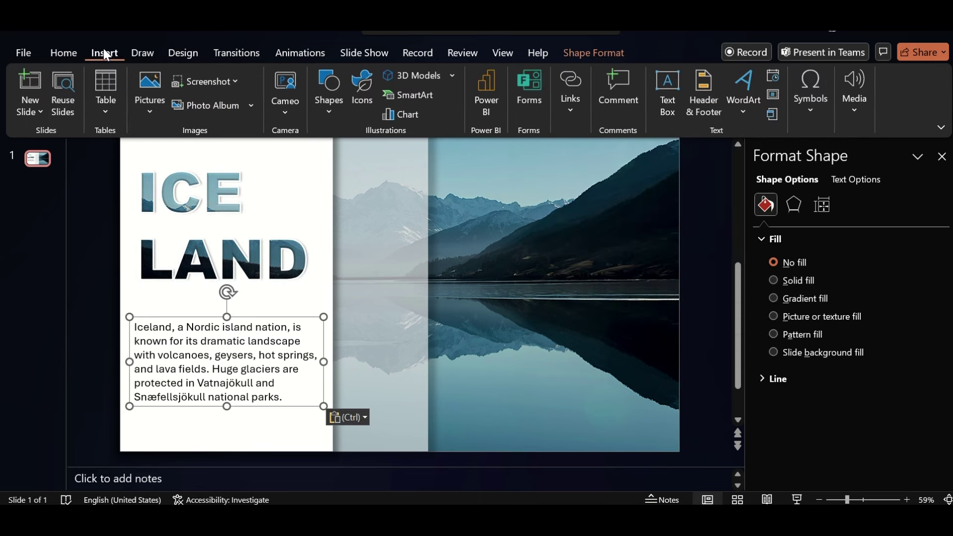
- In the Icons library, pick the magnifier from SEARCH and the camera from CAMERA
{"action": "left_click", "coordinate": [358, 95]}
{"action": "type", "text": "SEARCH"}
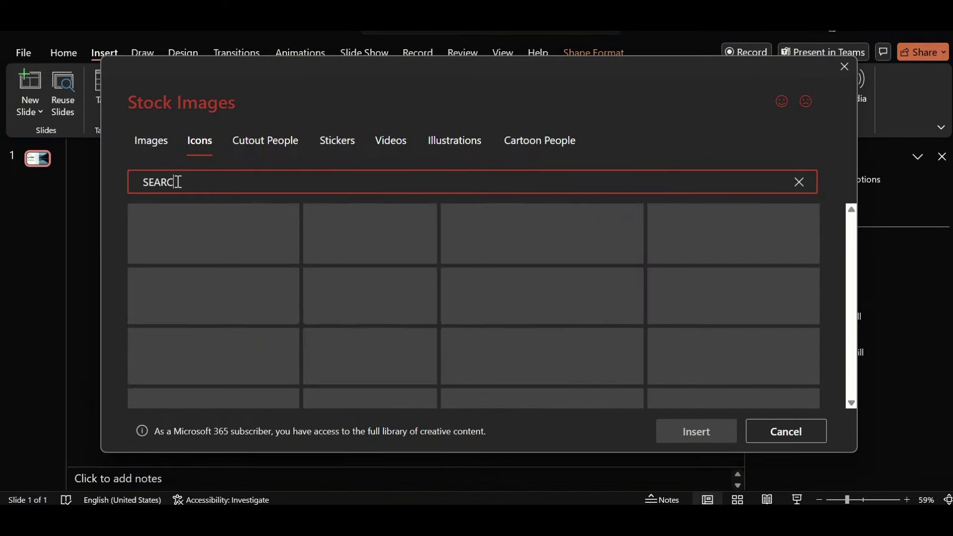
{"action": "left_click", "coordinate": [706, 232]}
{"action": "left_click", "coordinate": [200, 181]}
{"action": "key", "text": "BackSpace"}
{"action": "key", "text": "BackSpace"}
{"action": "key", "text": "BackSpace"}
{"action": "key", "text": "BackSpace"}
{"action": "key", "text": "BackSpace"}
{"action": "key", "text": "BackSpace"}
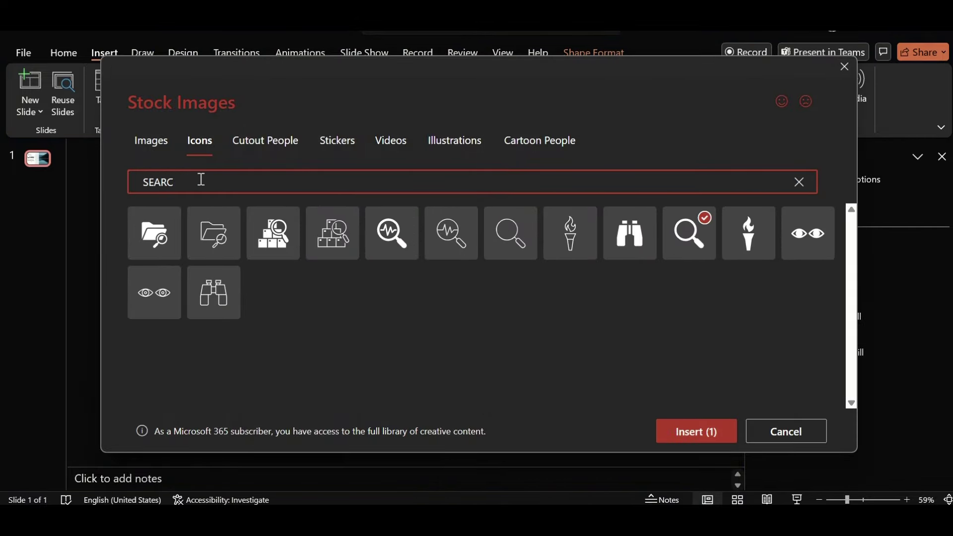
{"action": "type", "text": "CAMERA"}
{"action": "left_click", "coordinate": [749, 233]}
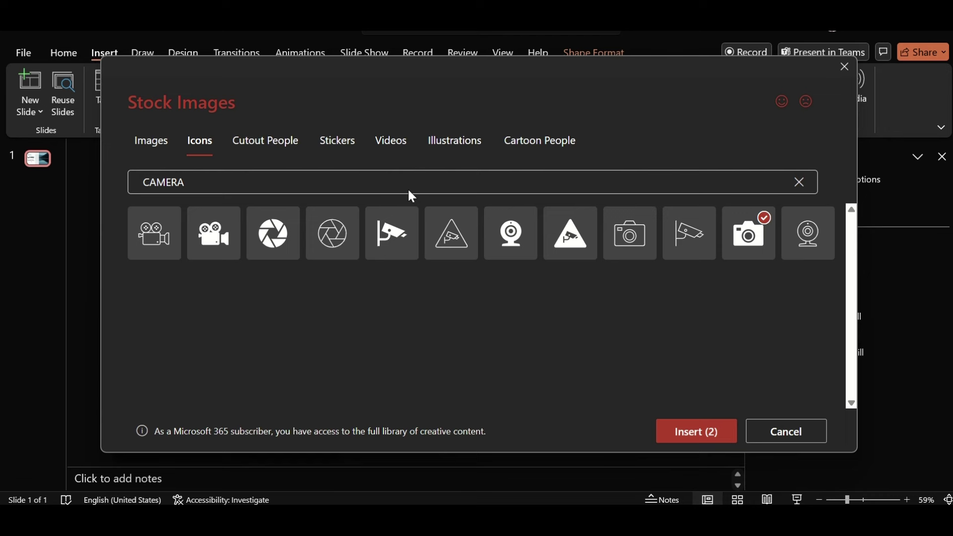
- Pick penguin, book and location-pin icons via PENGUIN, BOOK and LOCATION, then insert all five
{"action": "double_click", "coordinate": [217, 185]}
{"action": "type", "text": "PENGUIN"}
{"action": "left_click", "coordinate": [215, 233]}
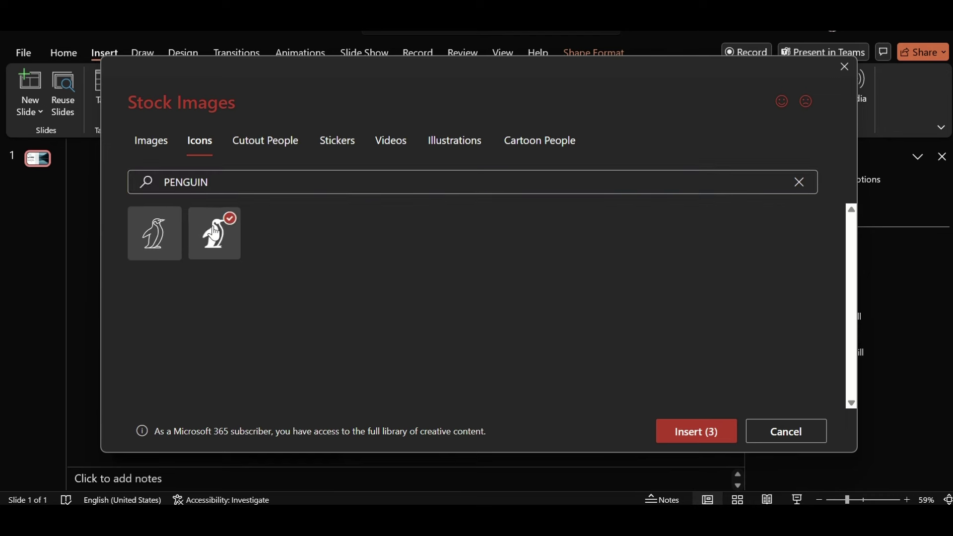
{"action": "left_click", "coordinate": [217, 183]}
{"action": "double_click", "coordinate": [217, 182]}
{"action": "type", "text": "BOOK"}
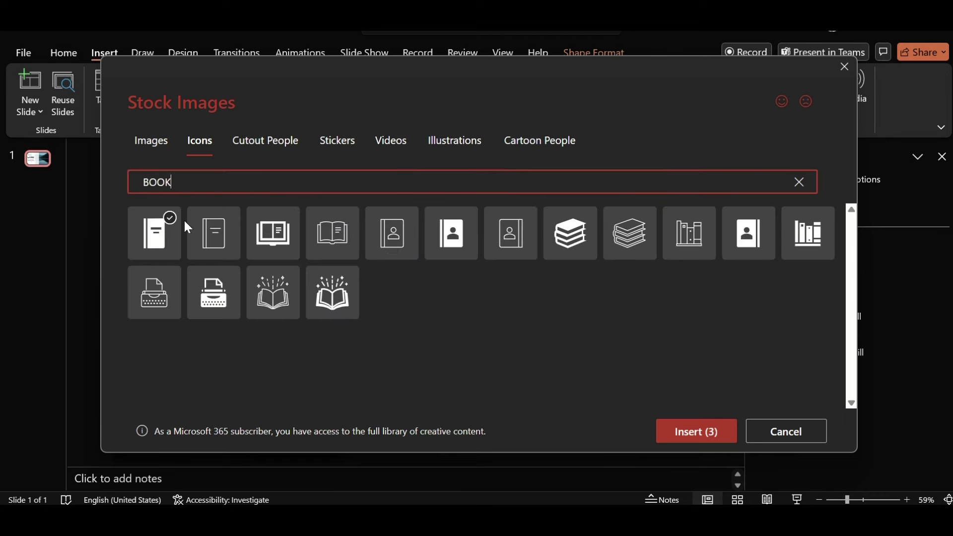
{"action": "left_click", "coordinate": [451, 233]}
{"action": "double_click", "coordinate": [138, 182]}
{"action": "key", "text": "BackSpace"}
{"action": "type", "text": "LOCATION"}
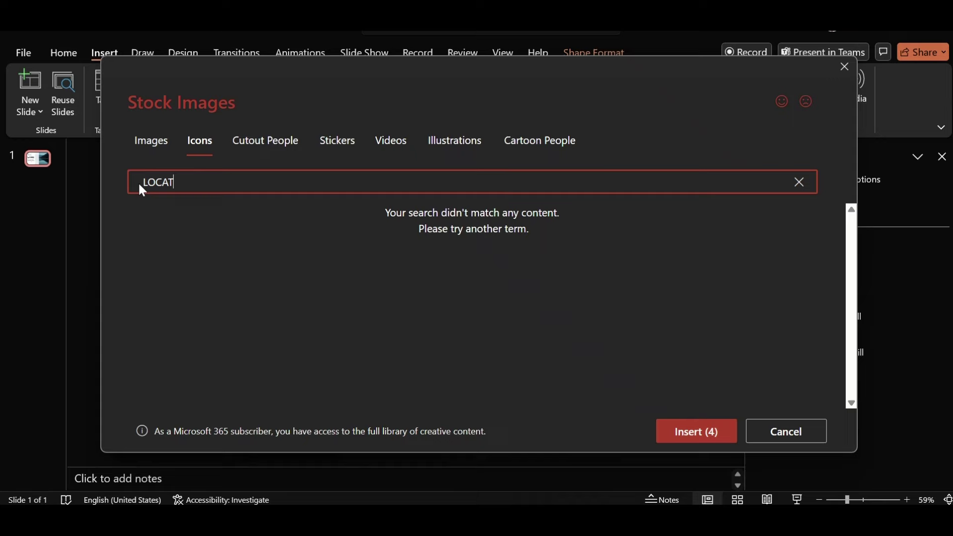
{"action": "left_click", "coordinate": [155, 223]}
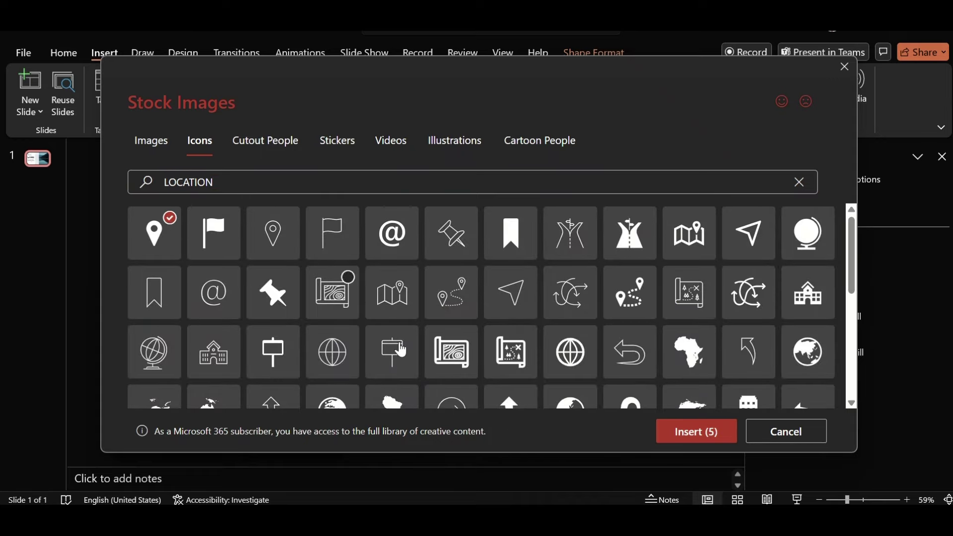
{"action": "left_click", "coordinate": [686, 443]}
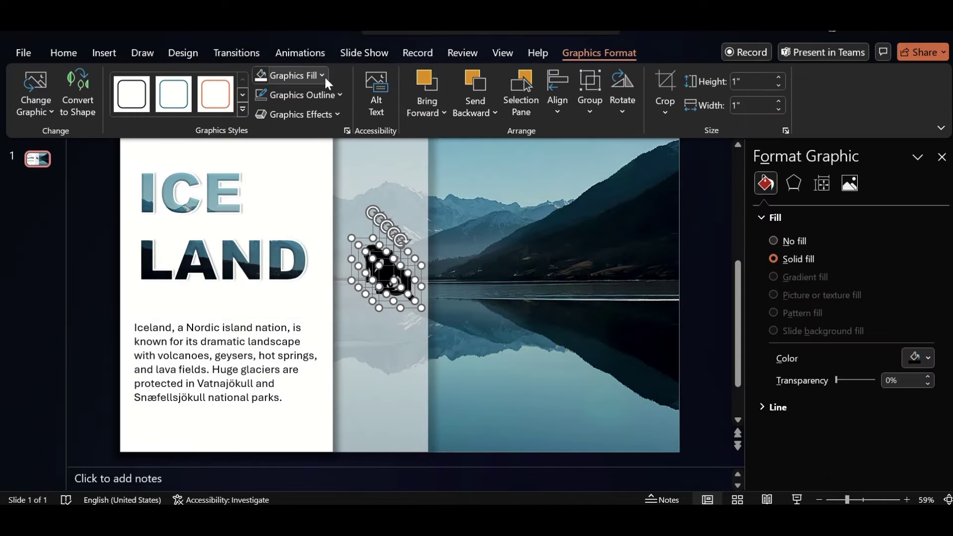
- Fill the icons with teal sampled from the mountain and move the pin to the panel's lower-left
{"action": "left_click", "coordinate": [323, 77]}
{"action": "left_click", "coordinate": [328, 283]}
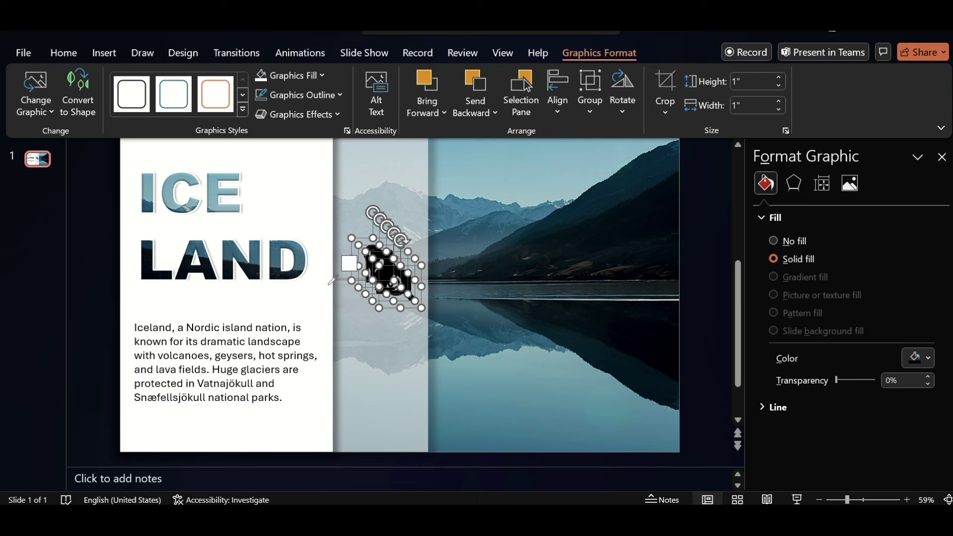
{"action": "left_click", "coordinate": [493, 232]}
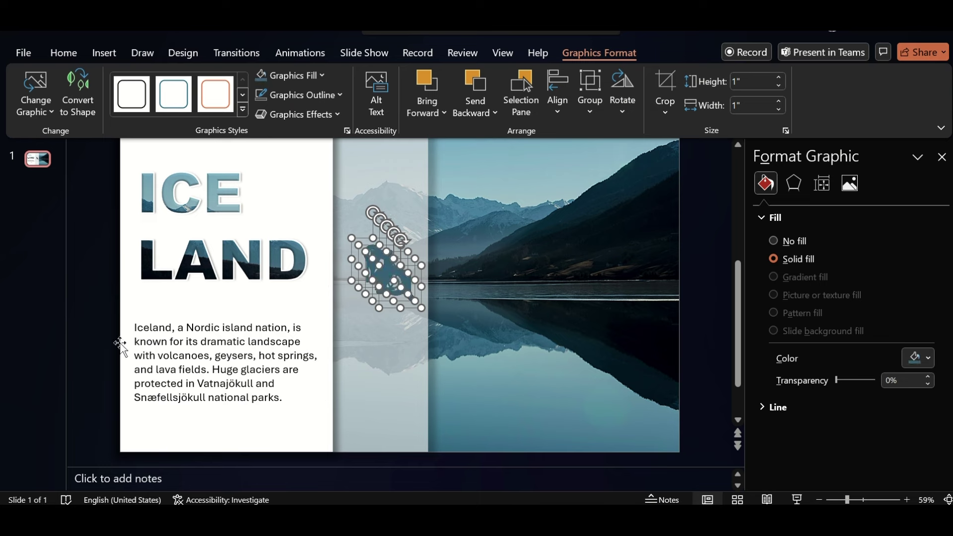
{"action": "left_click", "coordinate": [97, 339]}
{"action": "left_click_drag", "start_coordinate": [366, 255], "coordinate": [140, 426]}
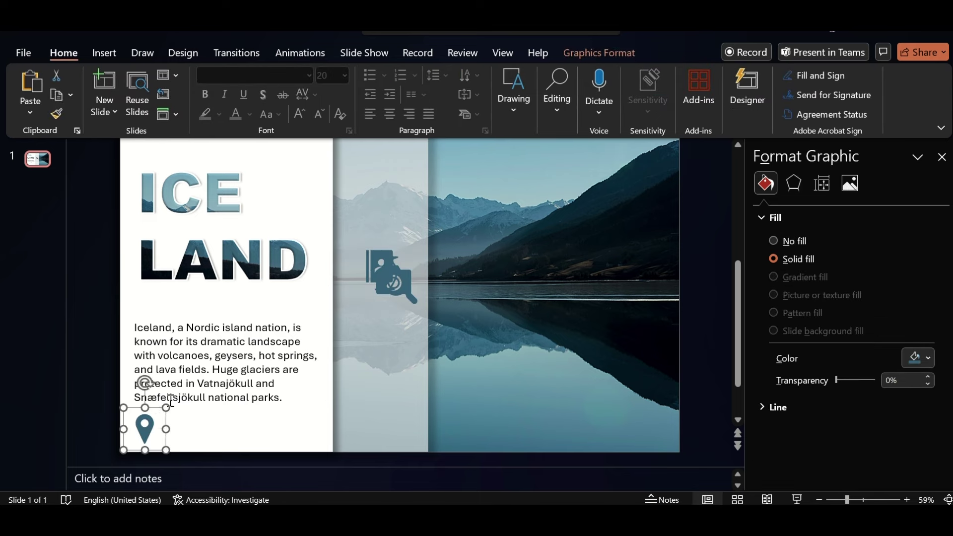
- Place the Ice Land label beside the pin, align their middles and group them
{"action": "left_click", "coordinate": [238, 356]}
{"action": "left_click_drag", "start_coordinate": [249, 413], "coordinate": [254, 440]}
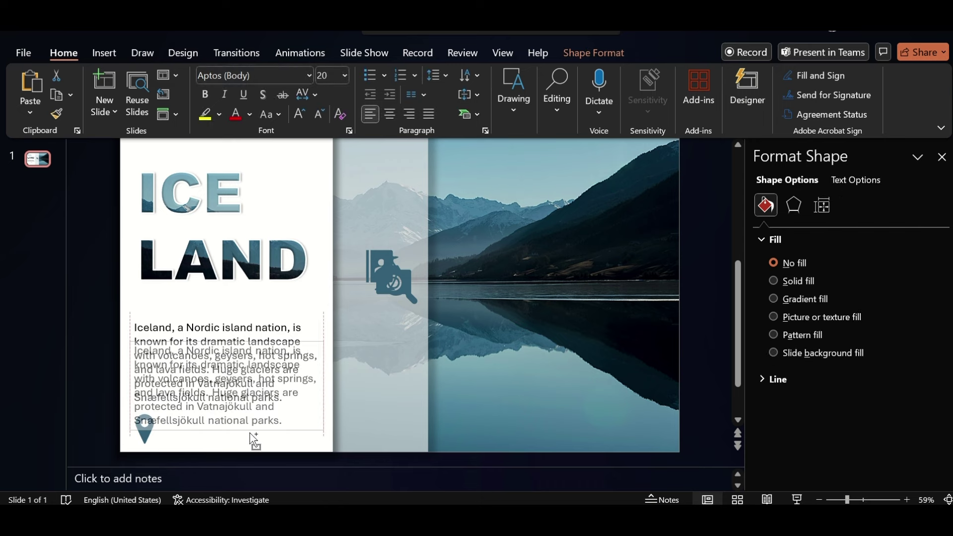
{"action": "key", "text": "Escape"}
{"action": "left_click_drag", "start_coordinate": [298, 368], "coordinate": [219, 429]}
{"action": "left_click", "coordinate": [144, 426], "text": "shift"}
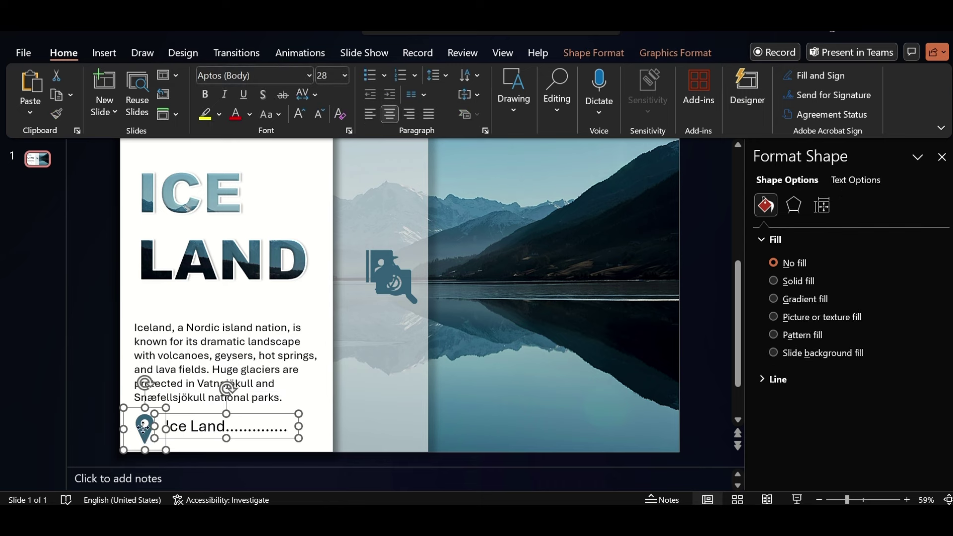
{"action": "left_click", "coordinate": [617, 53]}
{"action": "left_click", "coordinate": [762, 75]}
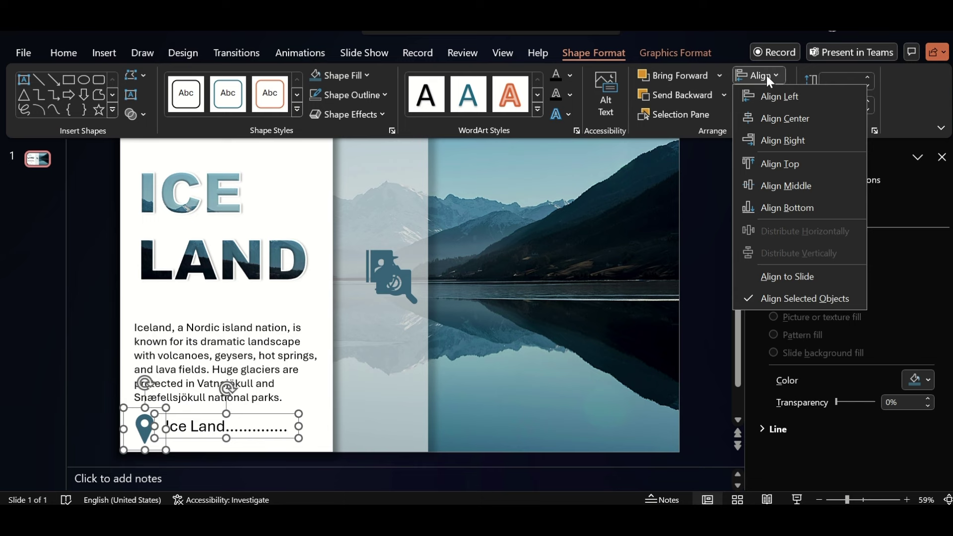
{"action": "left_click", "coordinate": [786, 186]}
{"action": "left_click", "coordinate": [779, 96]}
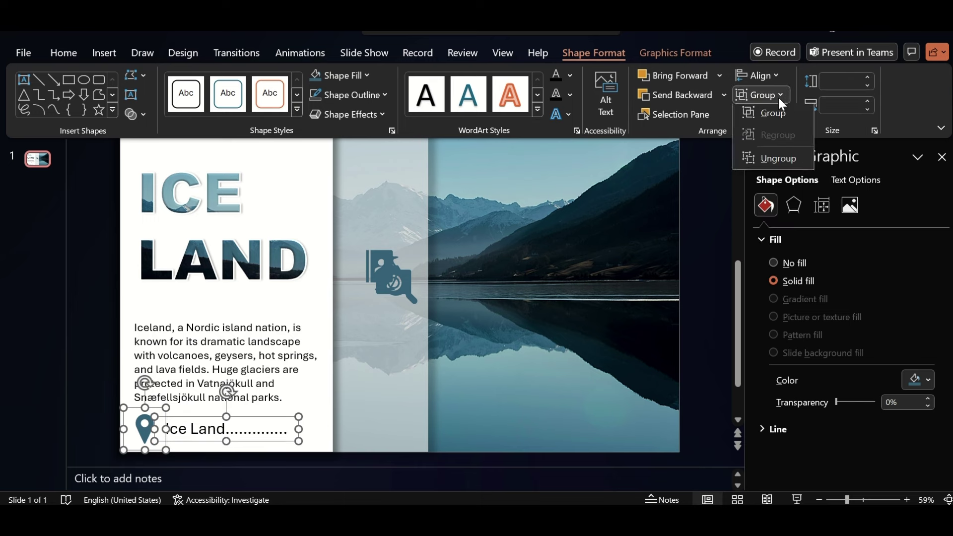
{"action": "left_click", "coordinate": [779, 115]}
- Spread the stacked sidebar icons into a vertical column with the magnifier on top
{"action": "left_click", "coordinate": [390, 269]}
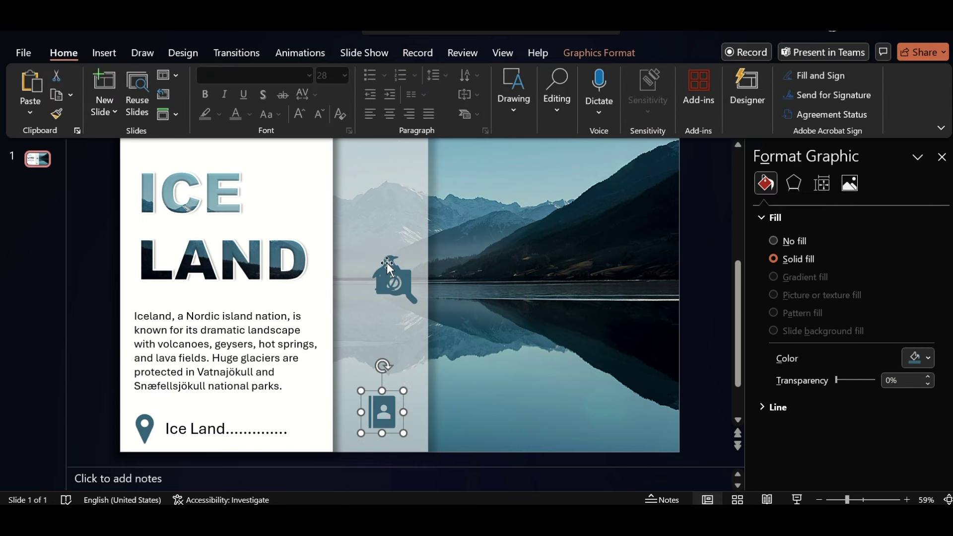
{"action": "left_click", "coordinate": [390, 270]}
{"action": "left_click_drag", "start_coordinate": [390, 278], "coordinate": [380, 254]}
{"action": "left_click", "coordinate": [407, 297]}
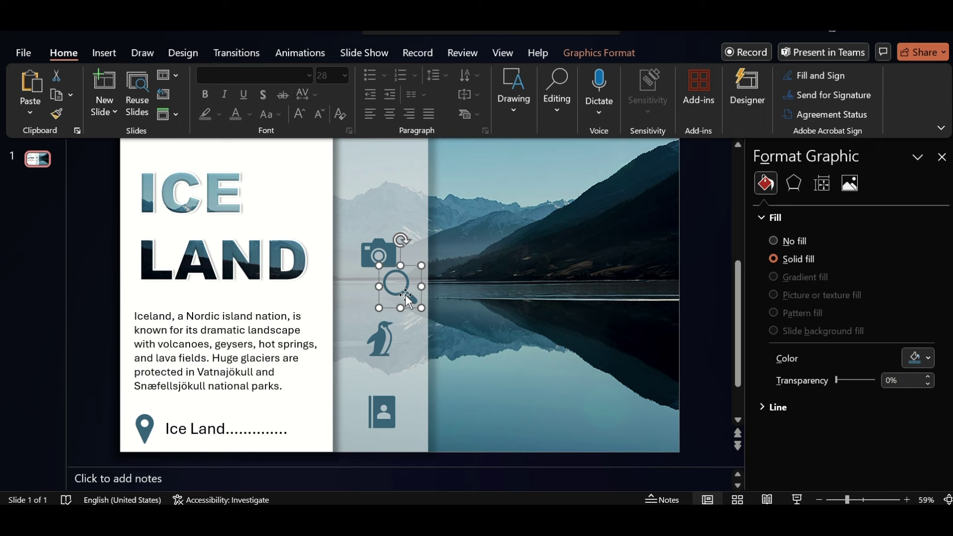
{"action": "left_click_drag", "start_coordinate": [406, 297], "coordinate": [385, 189]}
{"action": "left_click", "coordinate": [820, 500]}
{"action": "left_click", "coordinate": [820, 500]}
{"action": "left_click", "coordinate": [179, 319]}
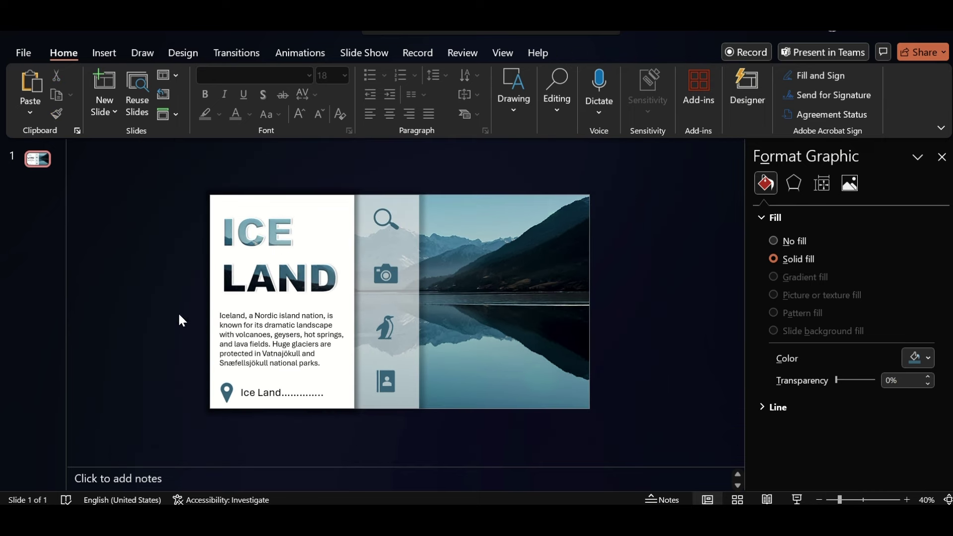
{"action": "left_click", "coordinate": [307, 315]}
- Copy the description box as a centred DISCOVER caption coloured with a tone sampled from the photo
{"action": "left_click_drag", "start_coordinate": [307, 315], "coordinate": [401, 338]}
{"action": "type", "text": "D"}
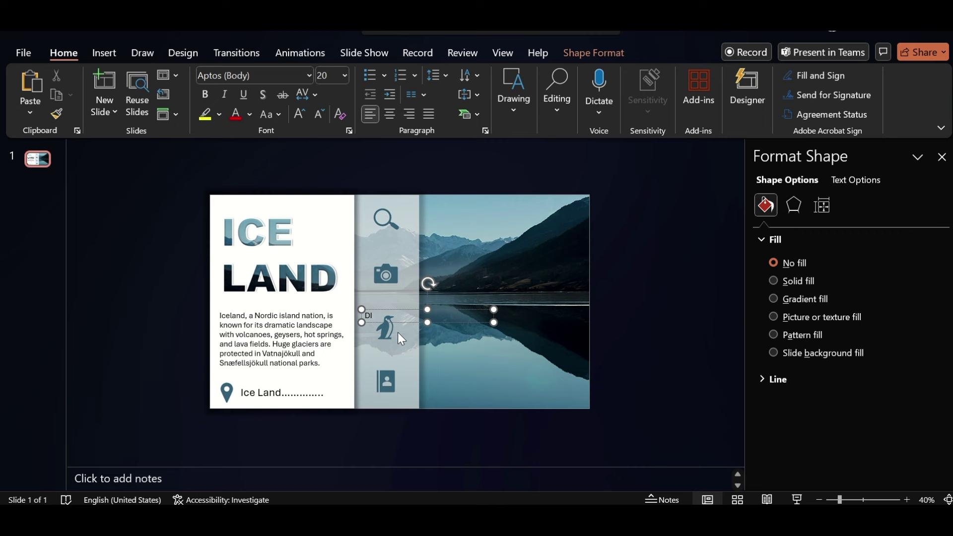
{"action": "type", "text": "ISCOVER"}
{"action": "key", "text": "ctrl+a"}
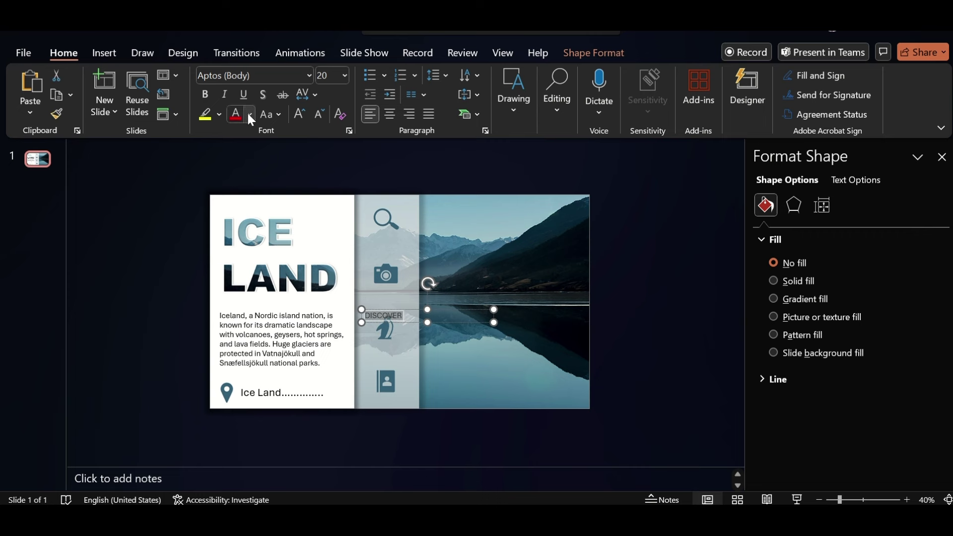
{"action": "left_click", "coordinate": [250, 115]}
{"action": "left_click", "coordinate": [278, 343]}
{"action": "left_click", "coordinate": [460, 254]}
{"action": "left_click", "coordinate": [392, 114]}
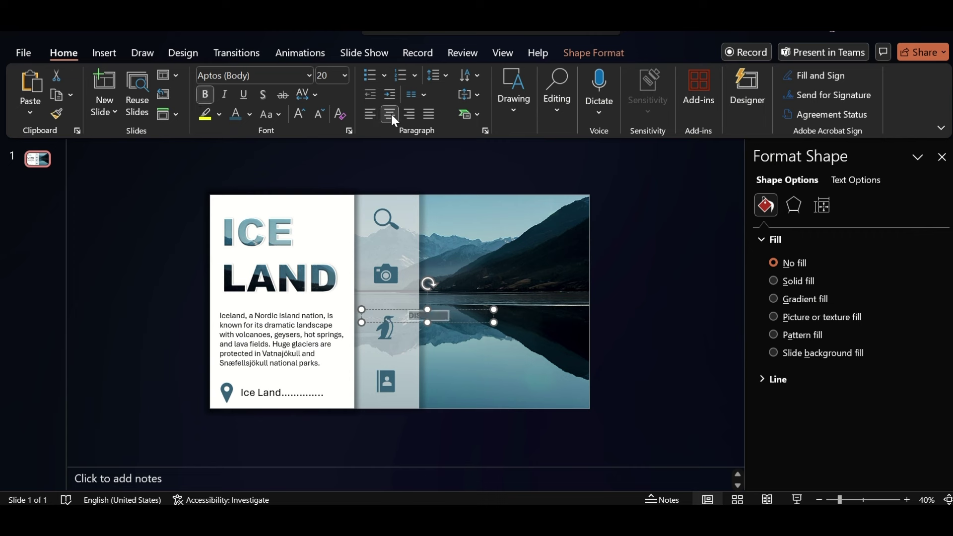
- Duplicate DISCOVER beneath the other icons as GALLERY, WILDLIFE and BOOK A TOUR captions
{"action": "left_click_drag", "start_coordinate": [469, 309], "coordinate": [425, 228]}
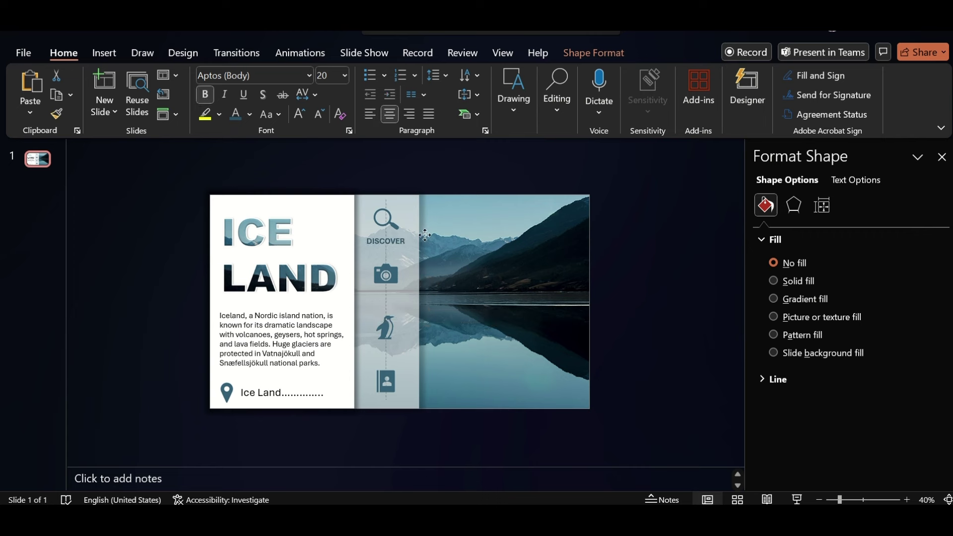
{"action": "left_click_drag", "start_coordinate": [368, 232], "coordinate": [368, 287], "text": "ctrl"}
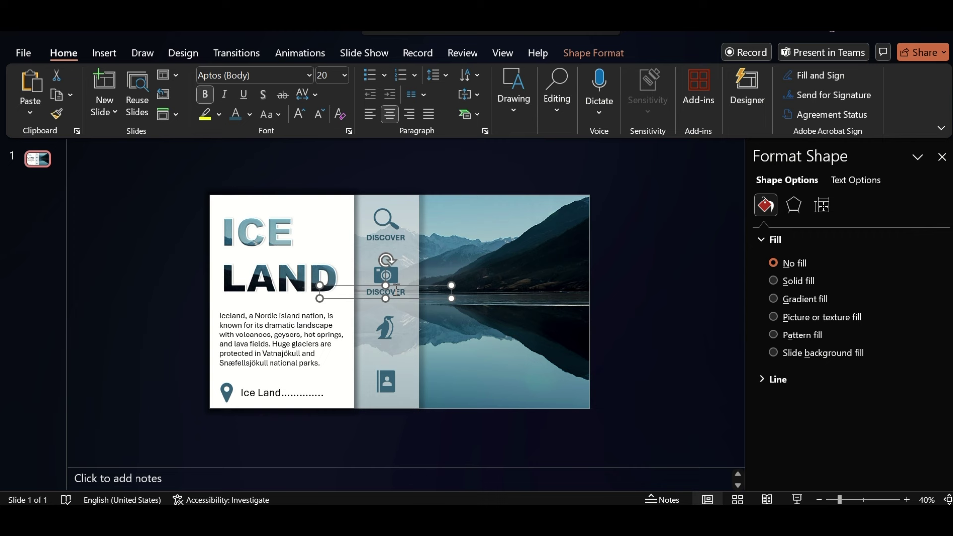
{"action": "type", "text": "GALLERY"}
{"action": "left_click_drag", "start_coordinate": [401, 299], "coordinate": [415, 404], "text": "ctrl"}
{"action": "type", "text": "WILDLIFE"}
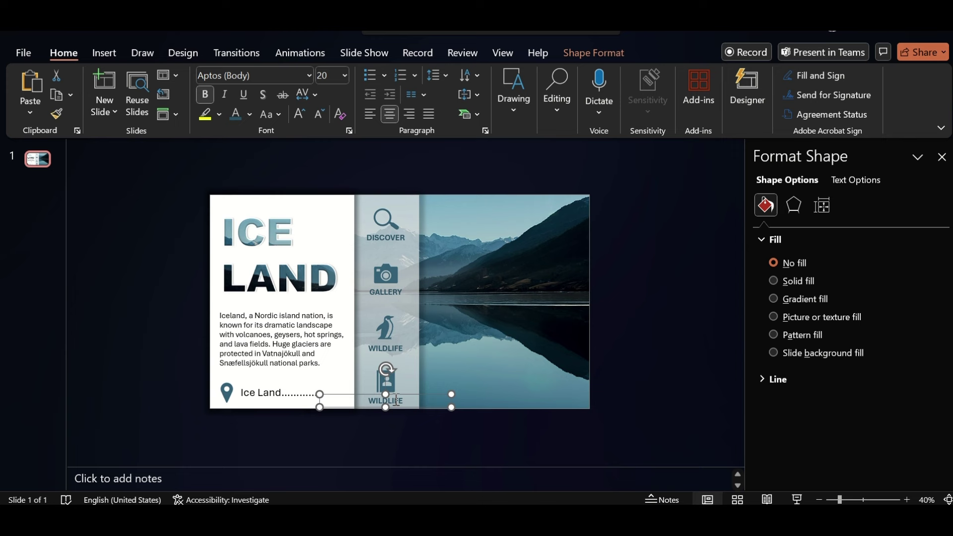
{"action": "type", "text": "BOOK A TOUR"}
{"action": "left_click", "coordinate": [395, 241]}
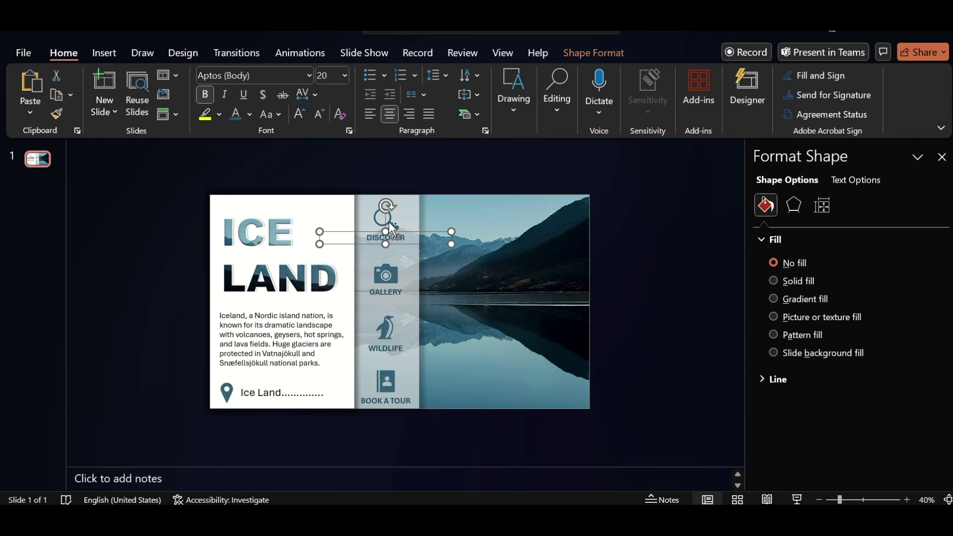
{"action": "left_click", "coordinate": [392, 229], "text": "shift"}
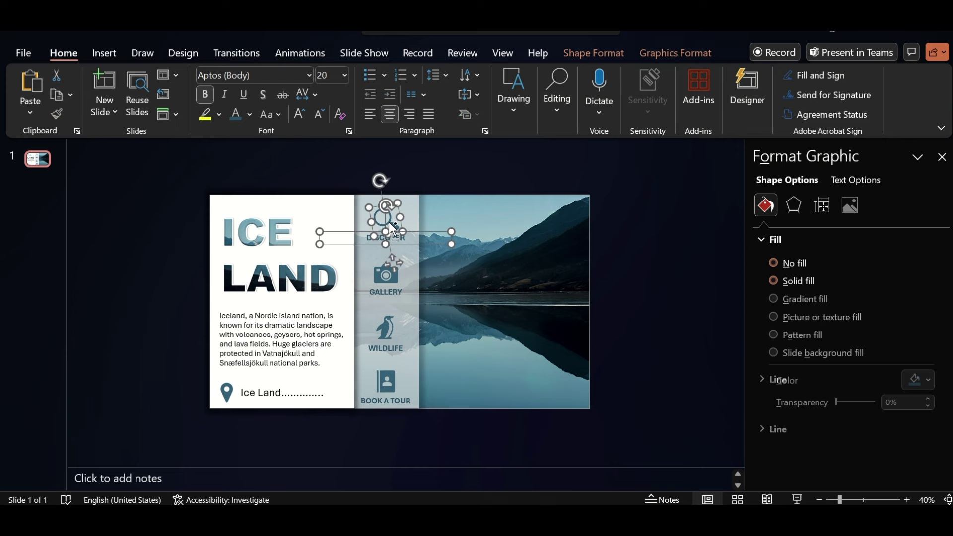
- Group the magnifier with DISCOVER and the camera with GALLERY
{"action": "left_click", "coordinate": [666, 51]}
{"action": "left_click", "coordinate": [598, 111]}
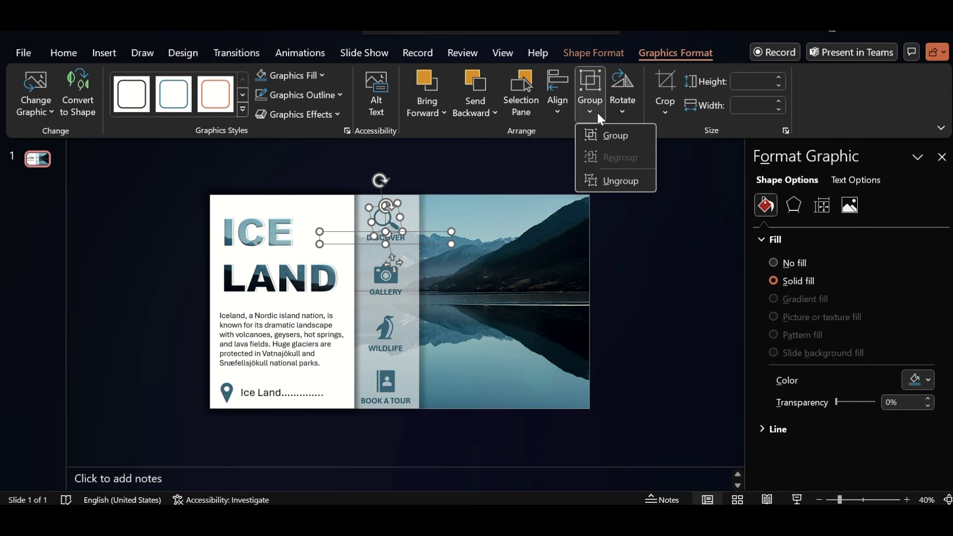
{"action": "left_click", "coordinate": [610, 135]}
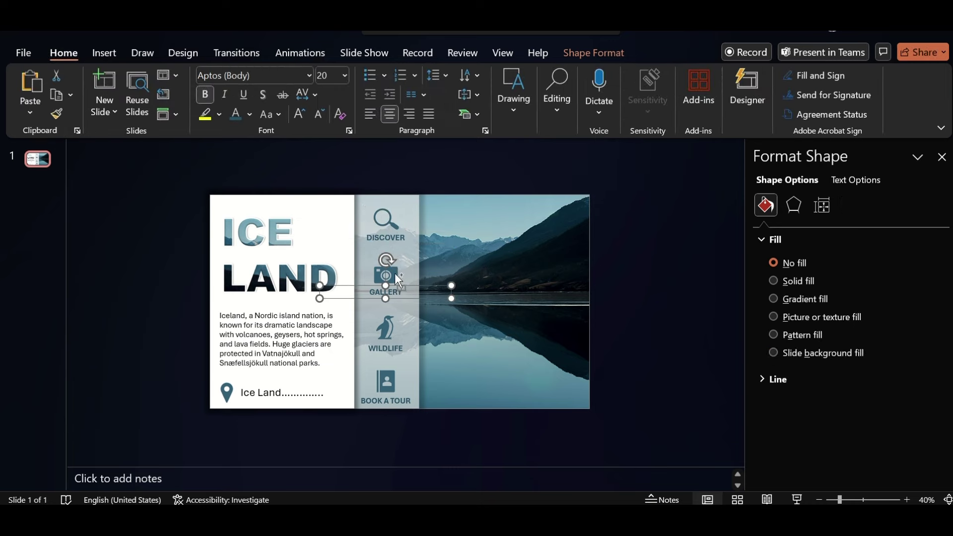
{"action": "left_click", "coordinate": [387, 274], "text": "shift"}
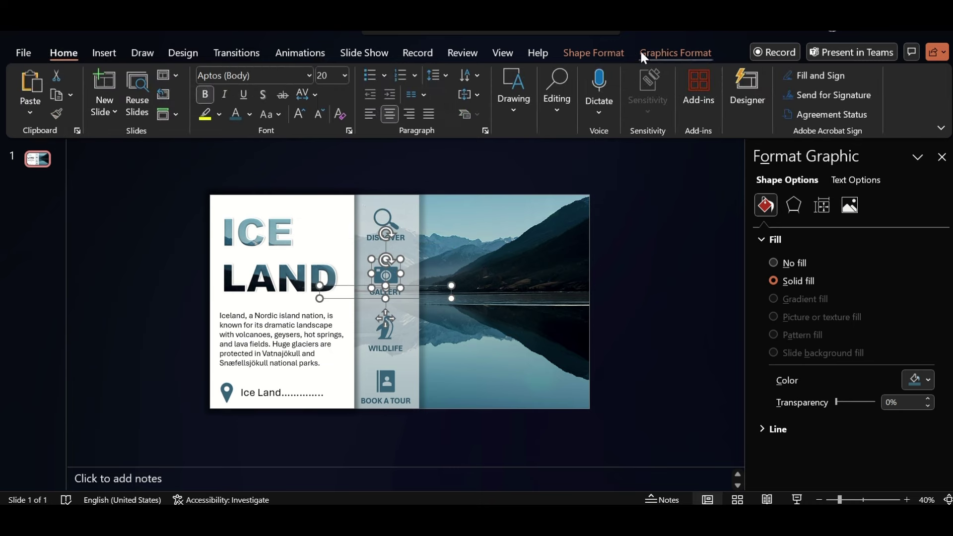
{"action": "left_click", "coordinate": [645, 53]}
{"action": "left_click", "coordinate": [592, 108]}
{"action": "left_click", "coordinate": [610, 138]}
- Group the penguin with WILDLIFE and the contact card icon with BOOK A TOUR
{"action": "left_click", "coordinate": [394, 342]}
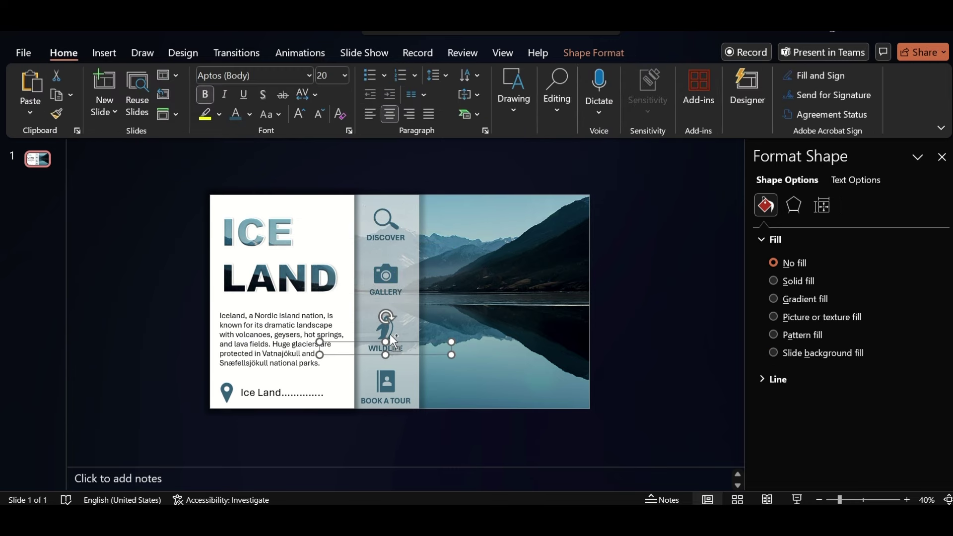
{"action": "left_click", "coordinate": [387, 329], "text": "shift"}
{"action": "left_click", "coordinate": [669, 52]}
{"action": "left_click", "coordinate": [588, 111]}
{"action": "left_click", "coordinate": [610, 133]}
{"action": "left_click", "coordinate": [412, 400]}
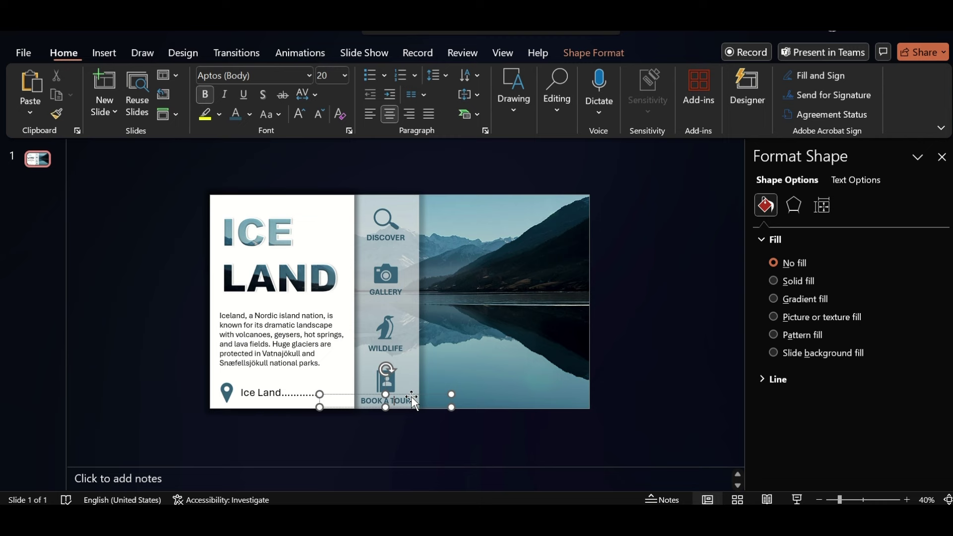
{"action": "left_click", "coordinate": [387, 381], "text": "shift"}
{"action": "left_click", "coordinate": [676, 53]}
{"action": "left_click", "coordinate": [592, 107]}
{"action": "left_click", "coordinate": [607, 136]}
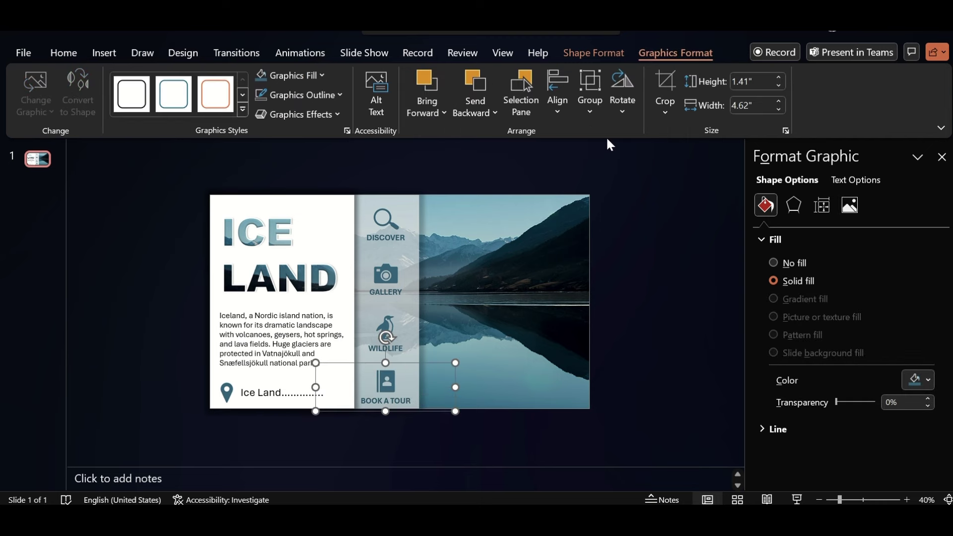
- Duplicate slide 1 to create a second slide
{"action": "left_click", "coordinate": [396, 186]}
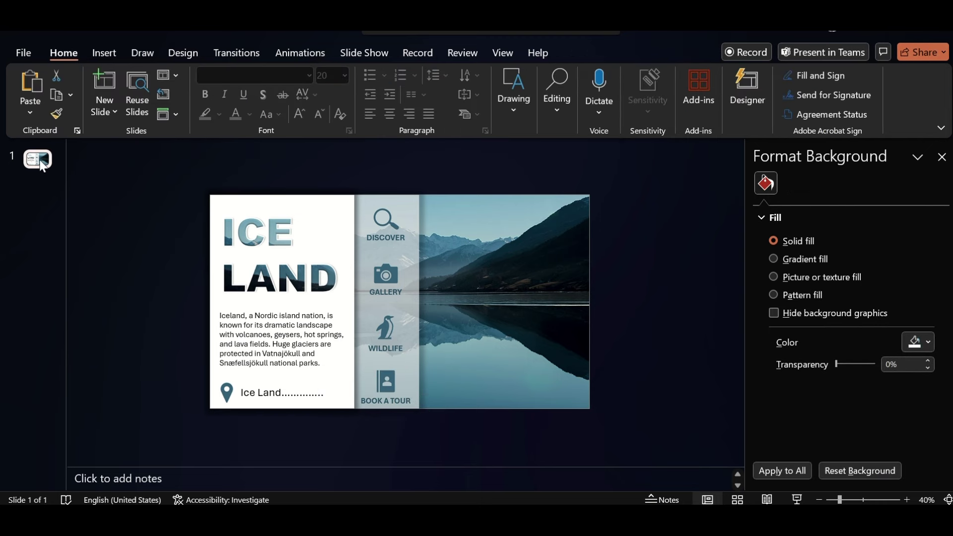
{"action": "right_click", "coordinate": [40, 162]}
{"action": "left_click", "coordinate": [98, 291]}
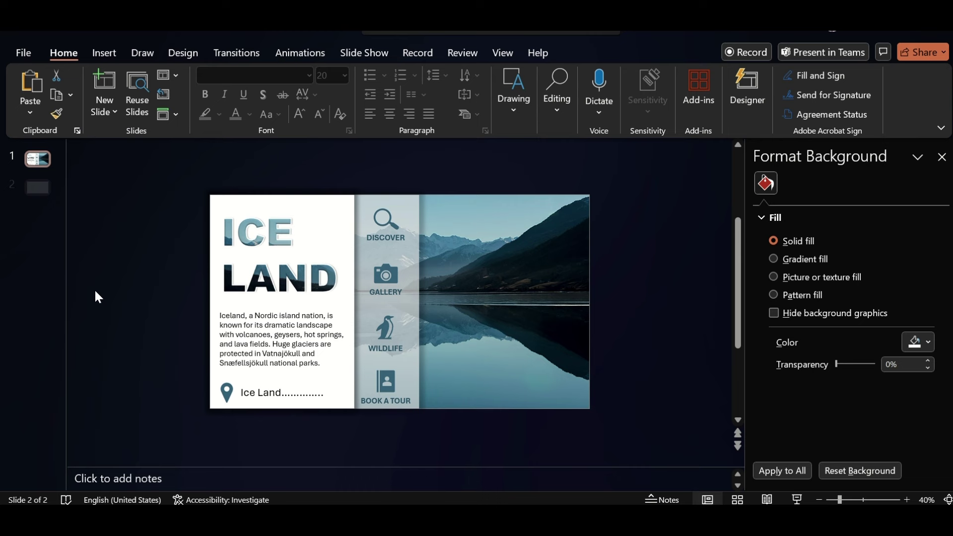
- Blur slide 1's lake photo by lowering its Sharpness to -100%
{"action": "left_click", "coordinate": [38, 159]}
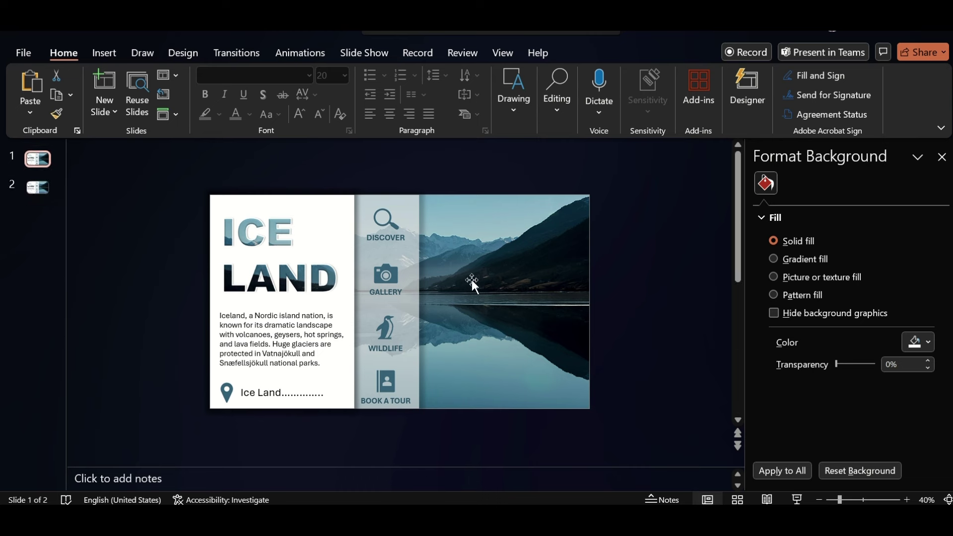
{"action": "left_click", "coordinate": [533, 272]}
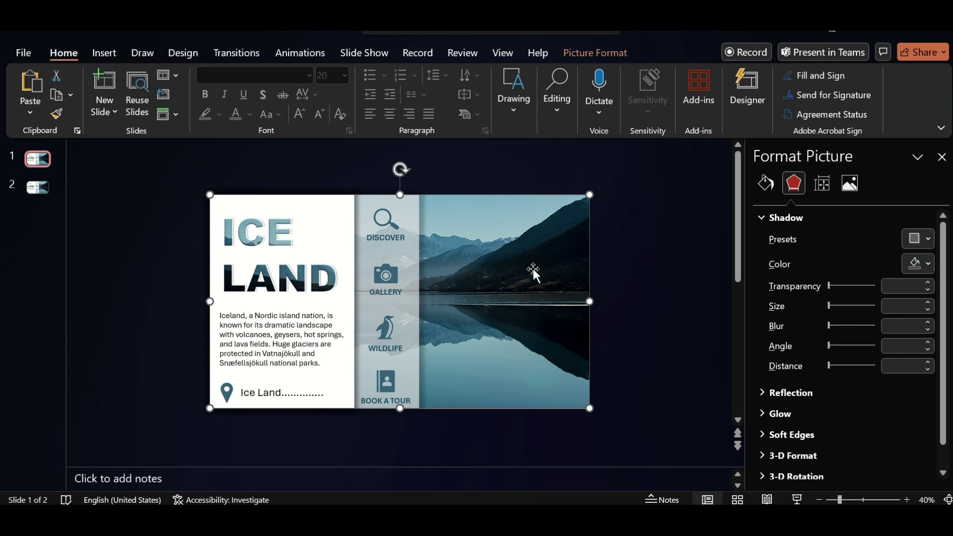
{"action": "left_click", "coordinate": [847, 186]}
{"action": "left_click", "coordinate": [842, 219]}
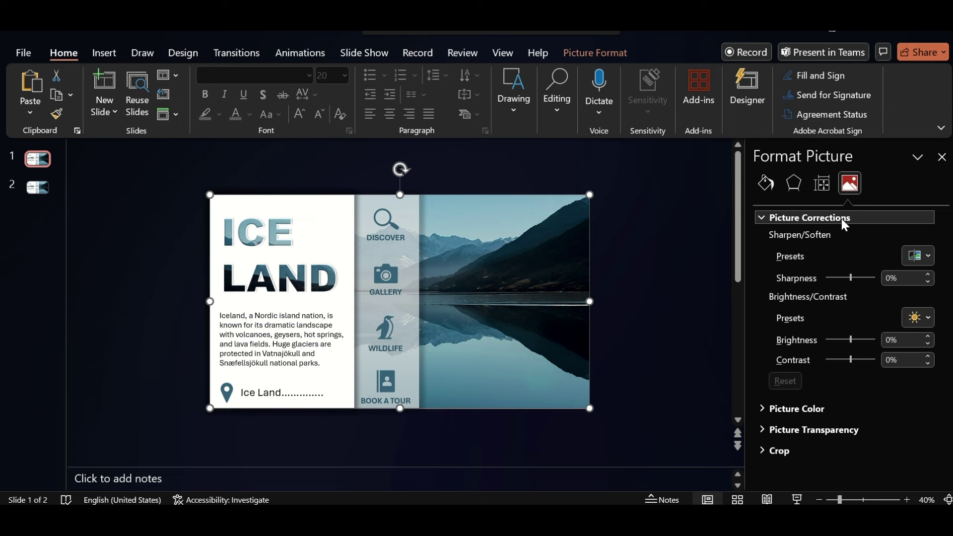
{"action": "left_click_drag", "start_coordinate": [851, 277], "coordinate": [797, 287]}
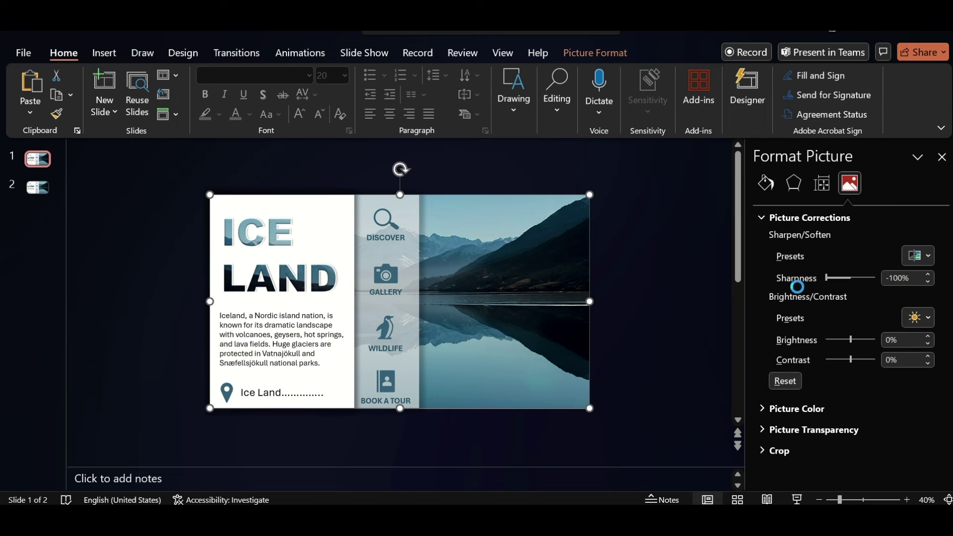
{"action": "left_click_drag", "start_coordinate": [92, 152], "coordinate": [368, 454]}
- Bring slide 1's selected left-panel objects to the front
{"action": "left_click", "coordinate": [601, 53]}
{"action": "left_click", "coordinate": [720, 76]}
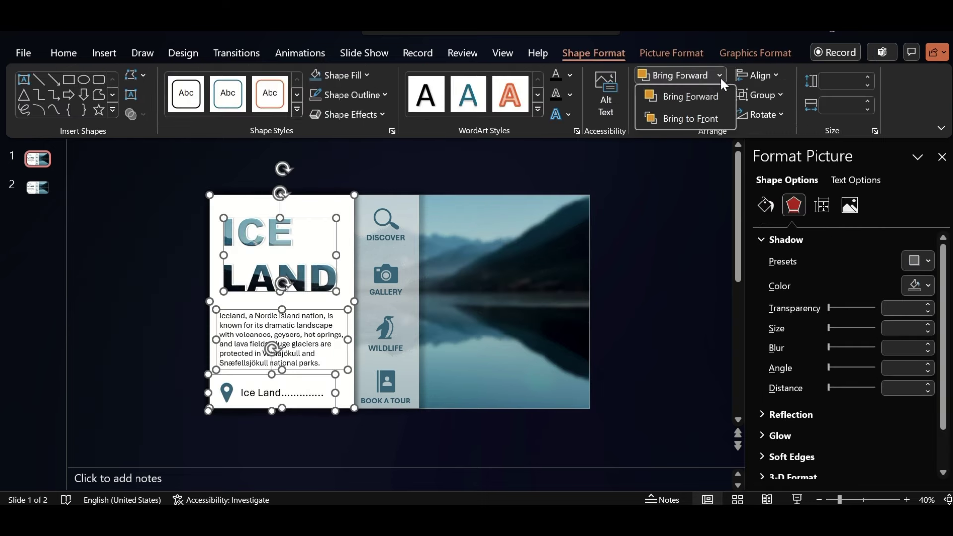
{"action": "left_click", "coordinate": [700, 119]}
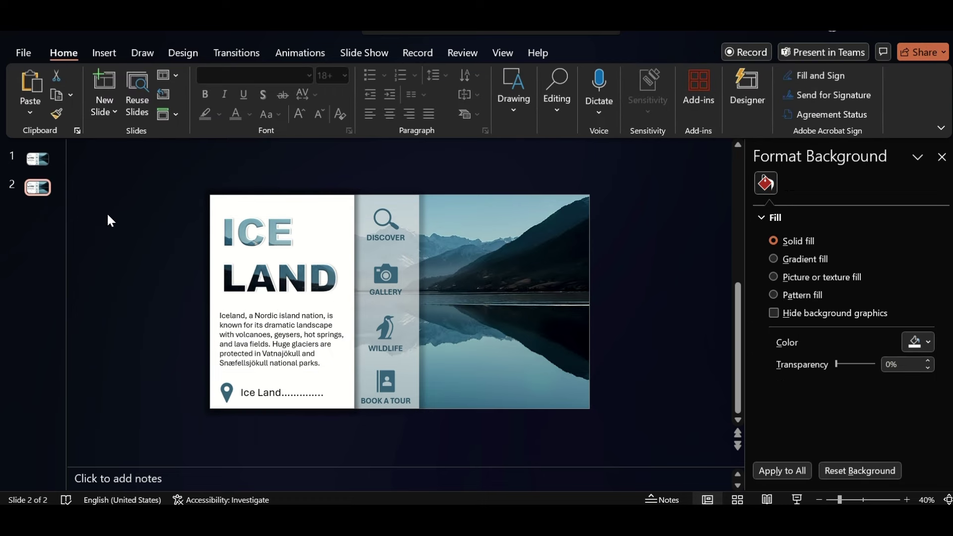
- Bring slide 2's left-panel objects to the front too, then return to slide 1
{"action": "left_click_drag", "start_coordinate": [118, 161], "coordinate": [365, 459]}
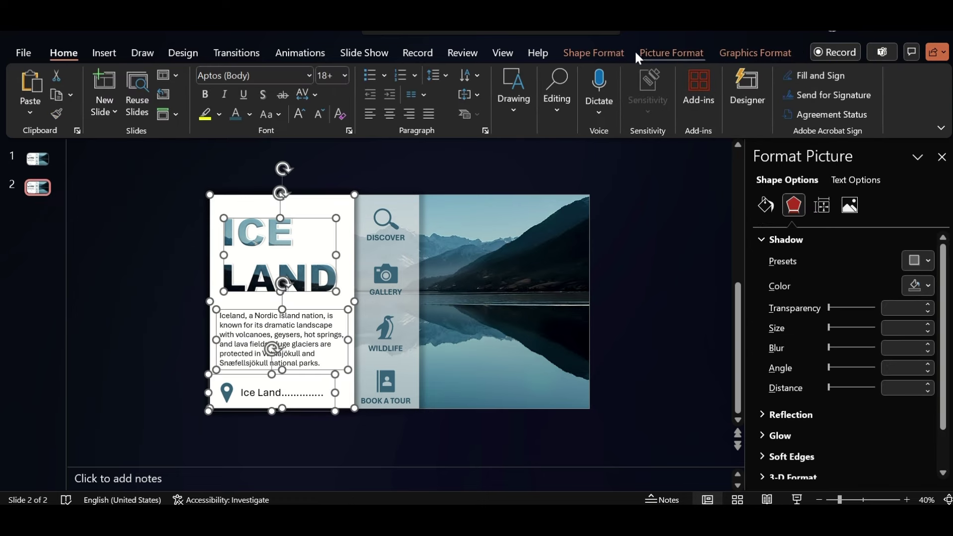
{"action": "left_click", "coordinate": [720, 76]}
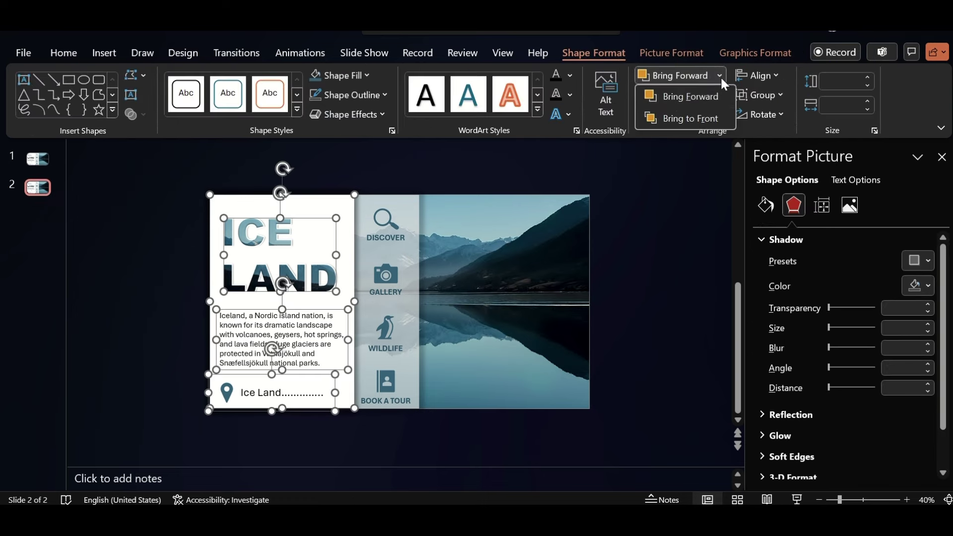
{"action": "left_click", "coordinate": [701, 117]}
{"action": "left_click", "coordinate": [43, 165]}
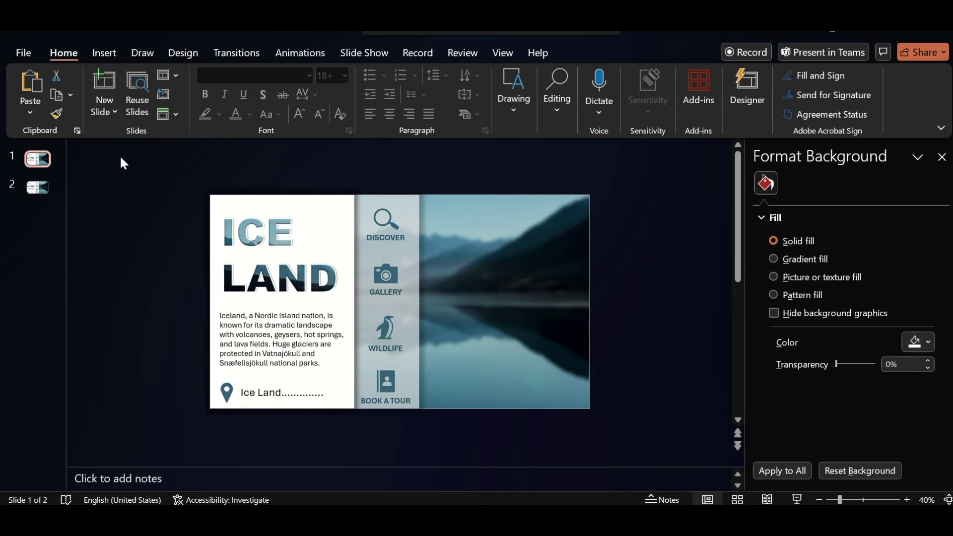
- Move the left panel off the slide and shift the icon sidebar left
{"action": "left_click_drag", "start_coordinate": [120, 156], "coordinate": [364, 430]}
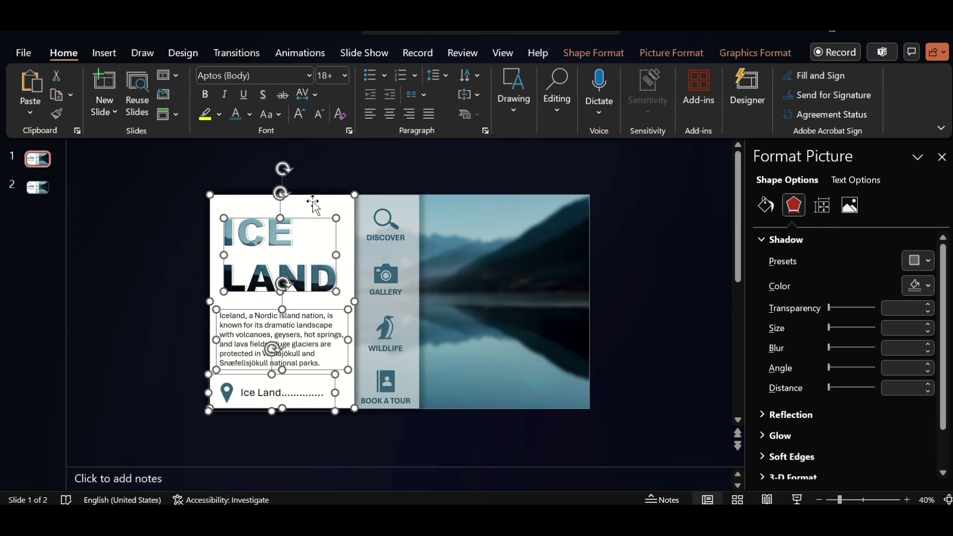
{"action": "left_click_drag", "start_coordinate": [315, 204], "coordinate": [88, 201]}
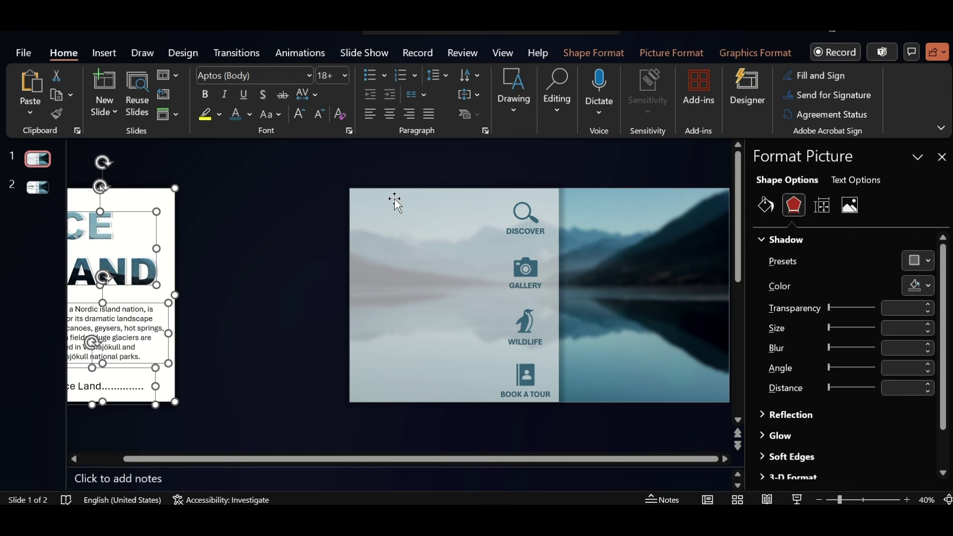
{"action": "left_click_drag", "start_coordinate": [288, 162], "coordinate": [607, 429]}
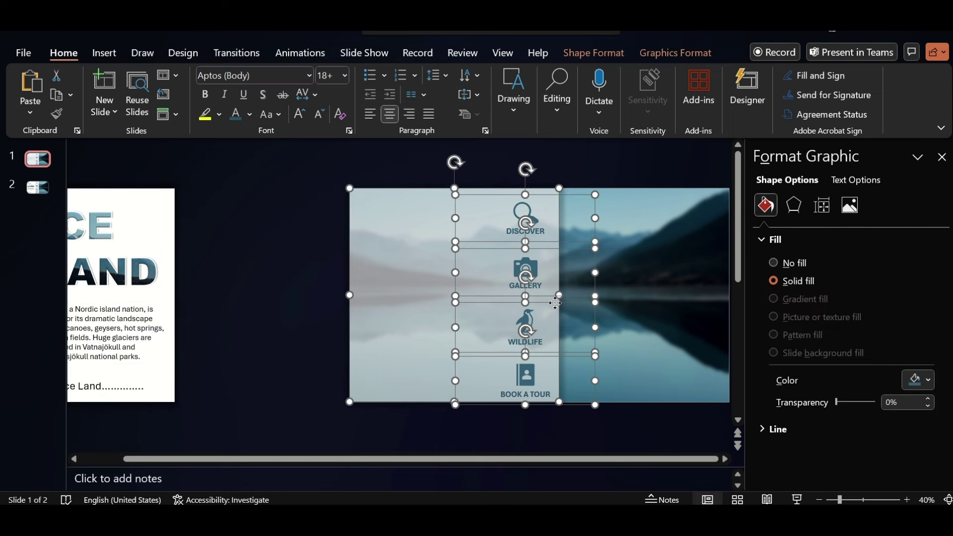
{"action": "left_click_drag", "start_coordinate": [557, 304], "coordinate": [333, 298]}
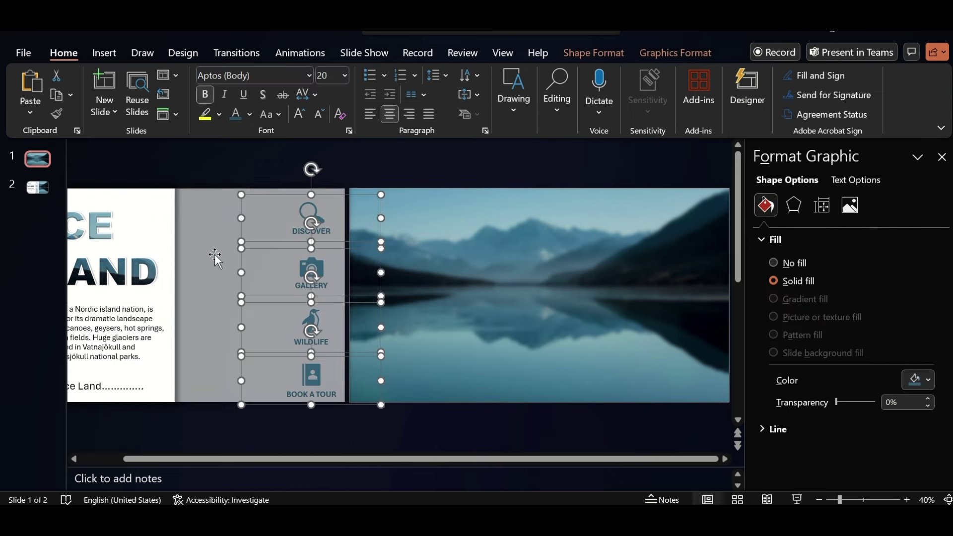
- Stagger the sidebar icons so Gallery, Wildlife and Book a Tour sit progressively further left
{"action": "left_click", "coordinate": [269, 195], "text": "shift"}
{"action": "left_click_drag", "start_coordinate": [290, 248], "coordinate": [266, 248]}
{"action": "left_click", "coordinate": [266, 248], "text": "shift"}
{"action": "left_click_drag", "start_coordinate": [268, 301], "coordinate": [249, 300]}
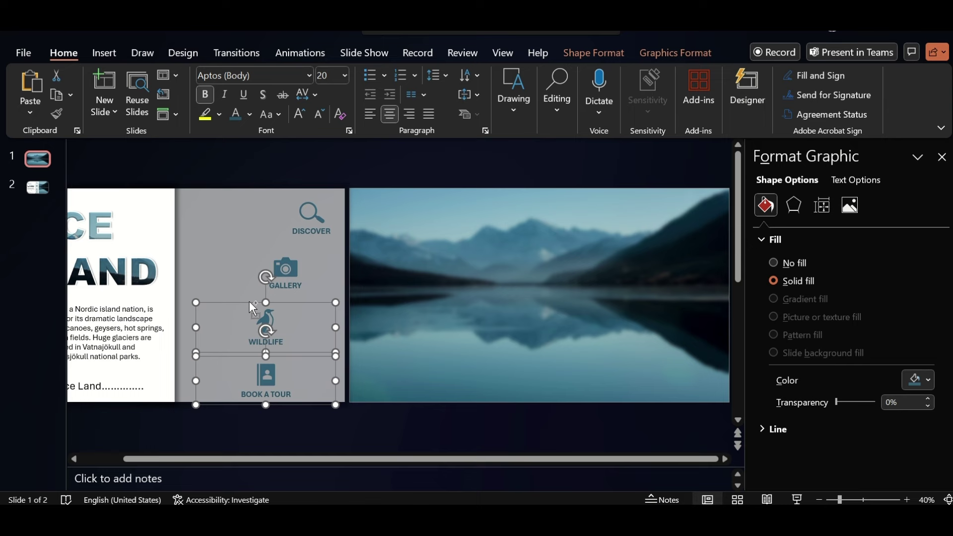
{"action": "left_click", "coordinate": [248, 324], "text": "shift"}
{"action": "key", "text": "Left"}
{"action": "key", "text": "Left"}
{"action": "key", "text": "Left"}
{"action": "key", "text": "Left"}
{"action": "key", "text": "Left"}
{"action": "key", "text": "Left"}
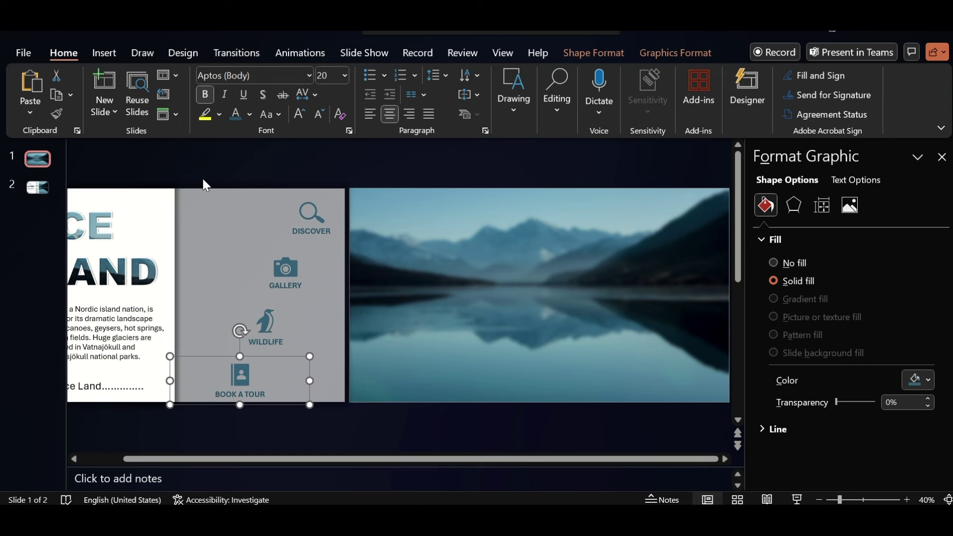
{"action": "left_click", "coordinate": [202, 178]}
- Move the ICE LAND panel back beside the blurred photo
{"action": "left_click_drag", "start_coordinate": [623, 462], "coordinate": [581, 462]}
{"action": "left_click_drag", "start_coordinate": [70, 162], "coordinate": [248, 441]}
{"action": "left_click_drag", "start_coordinate": [169, 212], "coordinate": [335, 223]}
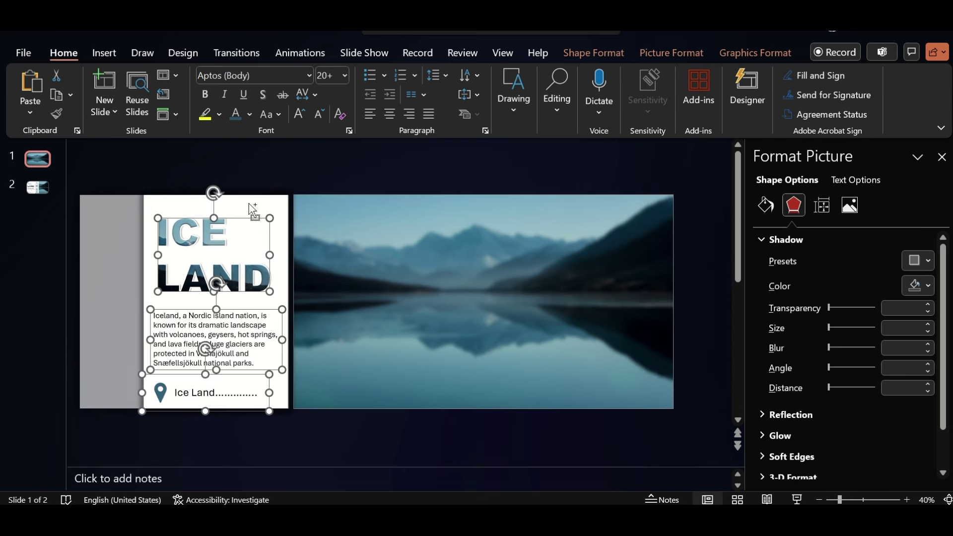
- Set the paragraph and caption text fill transparency to 100%
{"action": "left_click", "coordinate": [257, 225], "text": "ctrl"}
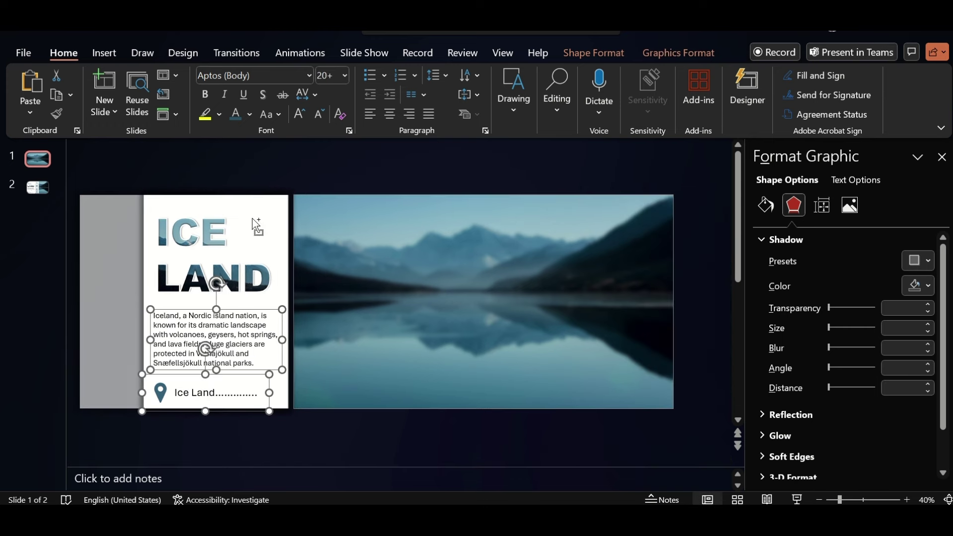
{"action": "left_click", "coordinate": [852, 182]}
{"action": "left_click", "coordinate": [765, 208]}
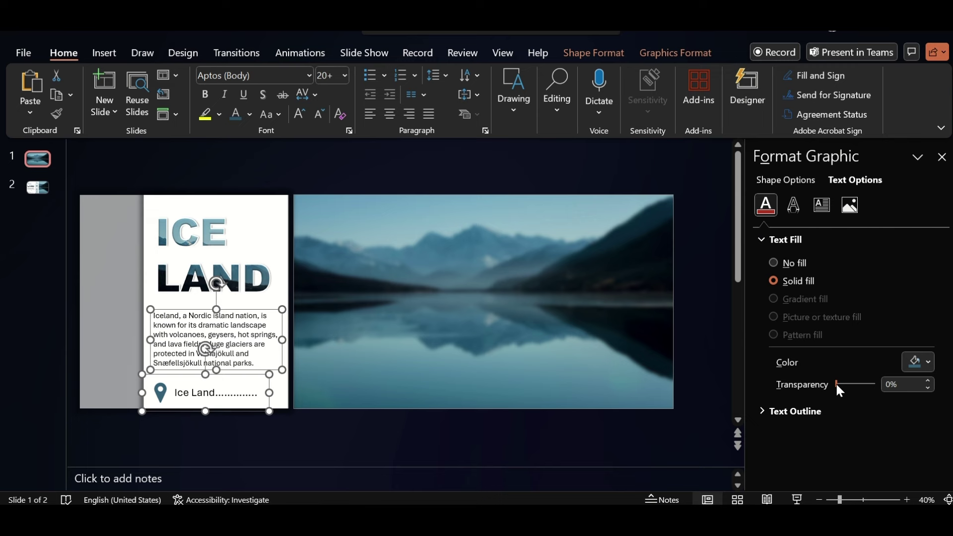
{"action": "left_click_drag", "start_coordinate": [846, 383], "coordinate": [894, 382]}
- Set Picture Transparency to 100% for the ICE LAND title and location pin
{"action": "left_click", "coordinate": [161, 392]}
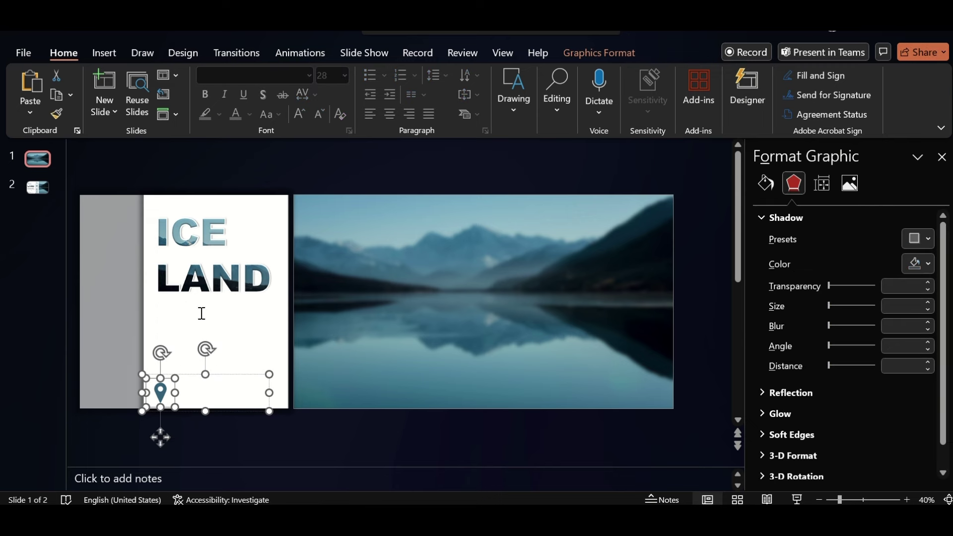
{"action": "left_click", "coordinate": [206, 285], "text": "ctrl"}
{"action": "left_click", "coordinate": [851, 205]}
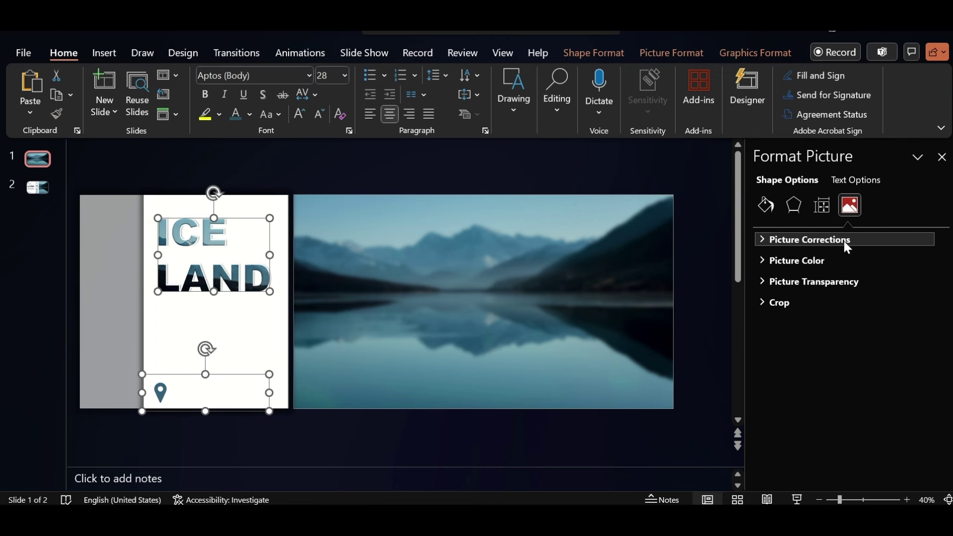
{"action": "left_click", "coordinate": [841, 282]}
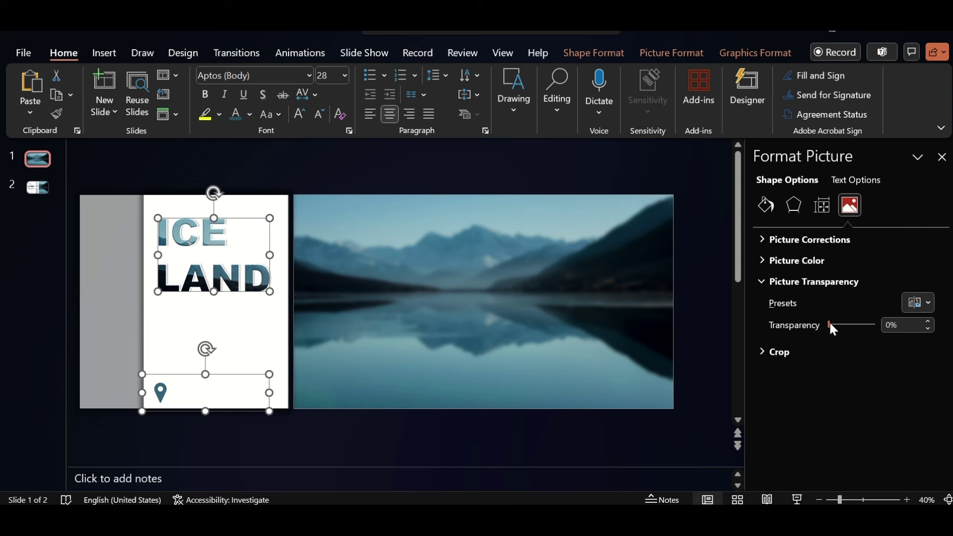
{"action": "left_click_drag", "start_coordinate": [831, 325], "coordinate": [924, 325]}
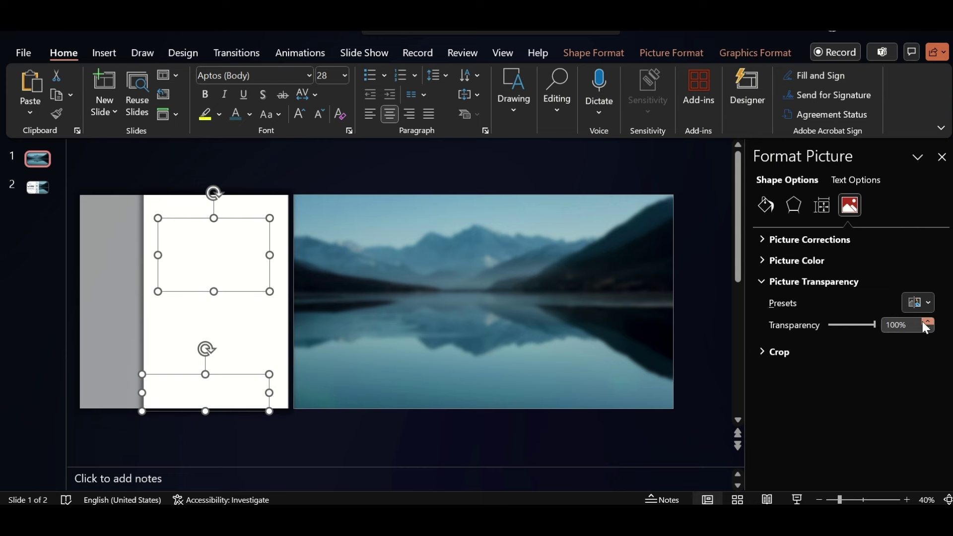
{"action": "left_click", "coordinate": [942, 160]}
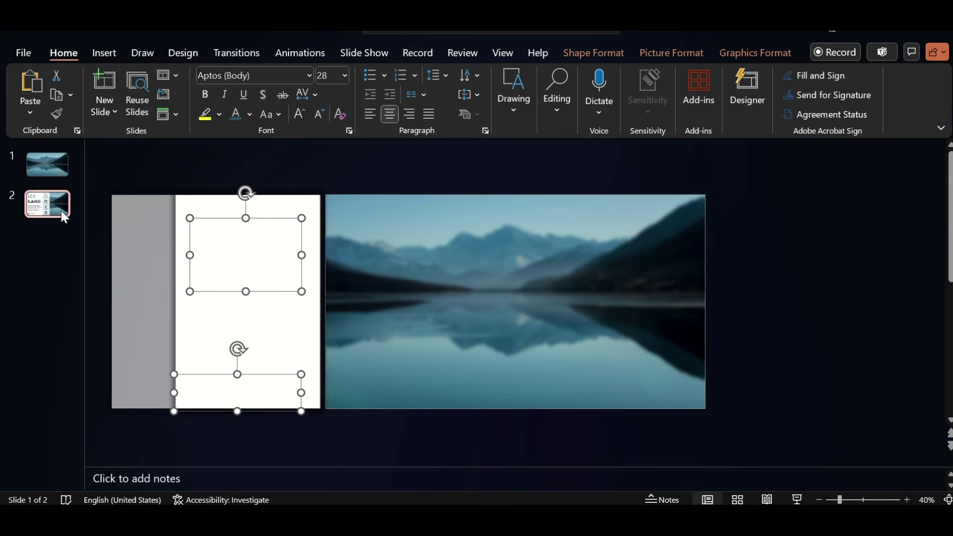
- Apply the Morph transition to slide 2 with a duration of 04.00 seconds
{"action": "left_click", "coordinate": [63, 215]}
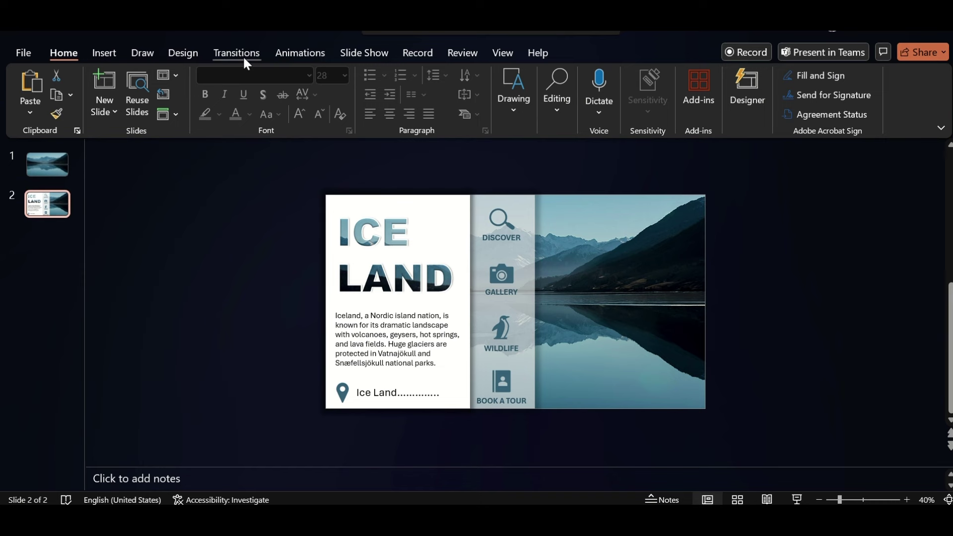
{"action": "left_click", "coordinate": [243, 55]}
{"action": "left_click", "coordinate": [161, 102]}
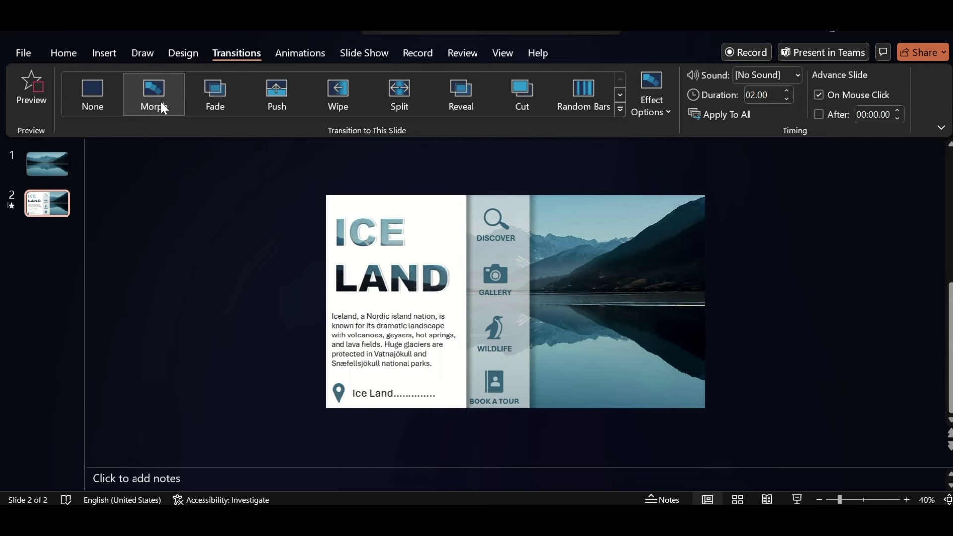
{"action": "left_click", "coordinate": [786, 91]}
{"action": "left_click", "coordinate": [786, 91]}
{"action": "left_click", "coordinate": [786, 91]}
{"action": "left_click", "coordinate": [786, 91]}
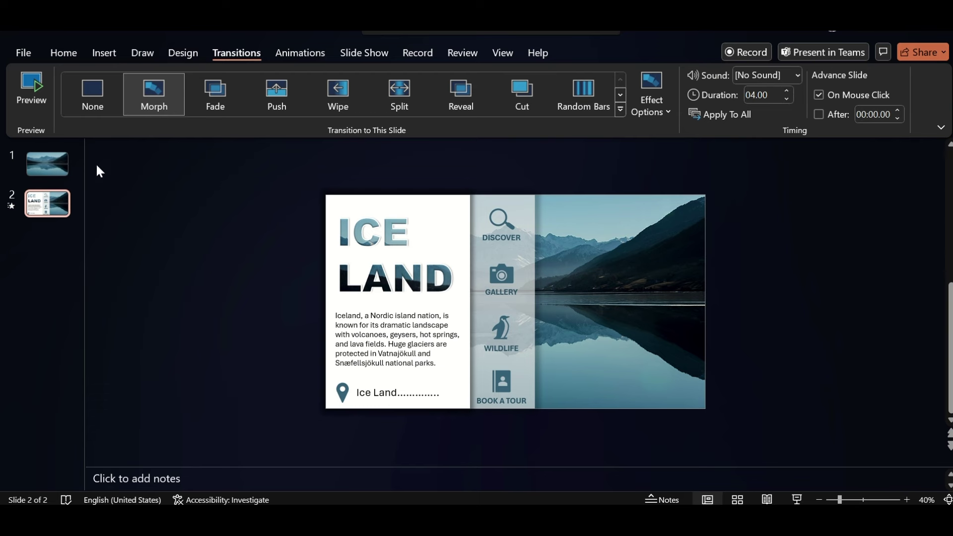
- Select the slide 1 thumbnail in the slide pane
{"action": "left_click", "coordinate": [36, 171]}
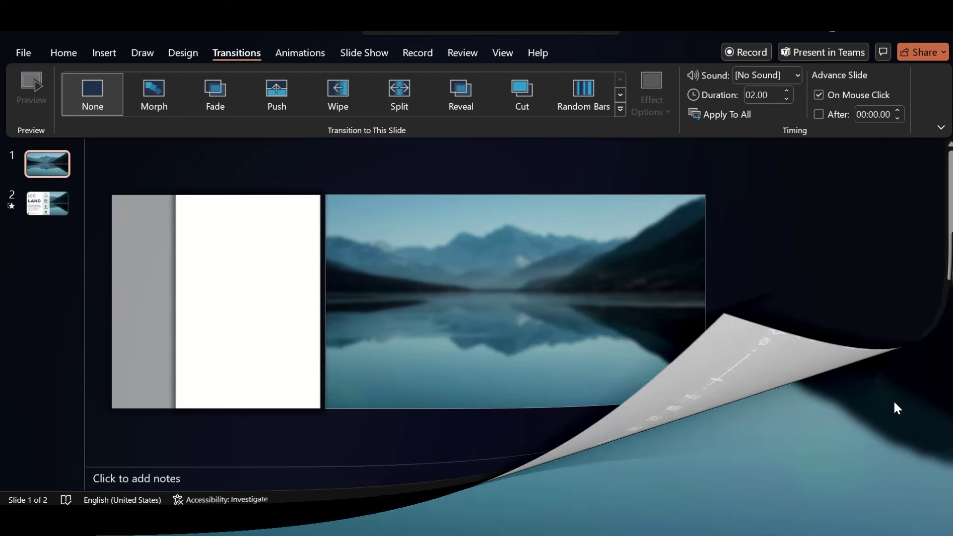